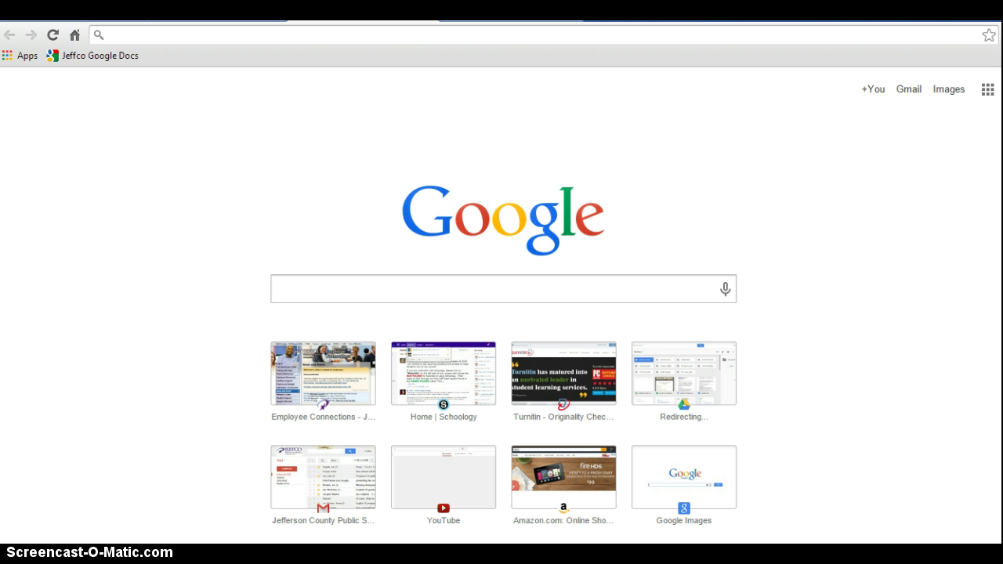
Step: Go to drive.google.com and sign in with the school account and its password
{"action": "left_click", "coordinate": [156, 37]}
{"action": "type", "text": "drive.google.com"}
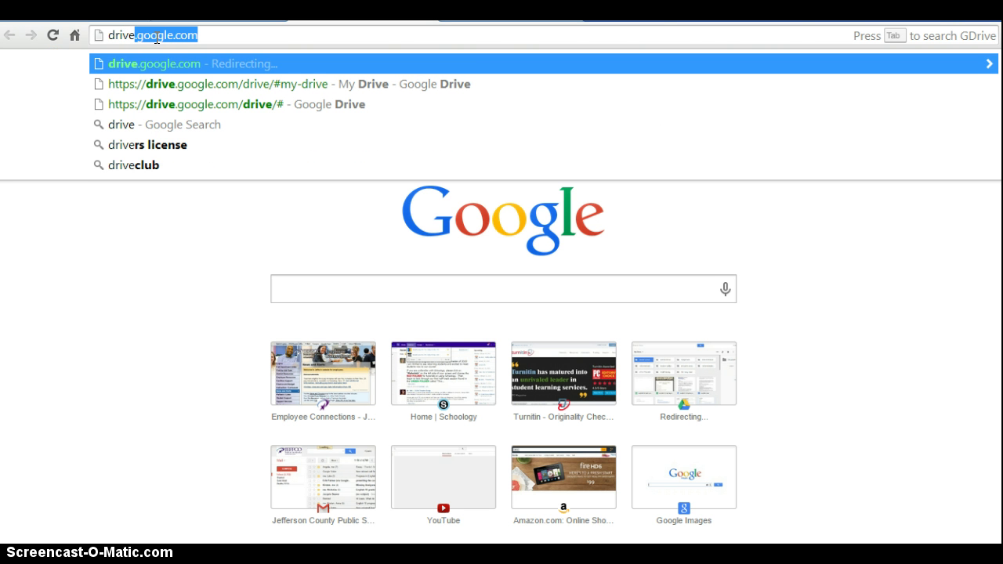
{"action": "key", "text": "Return"}
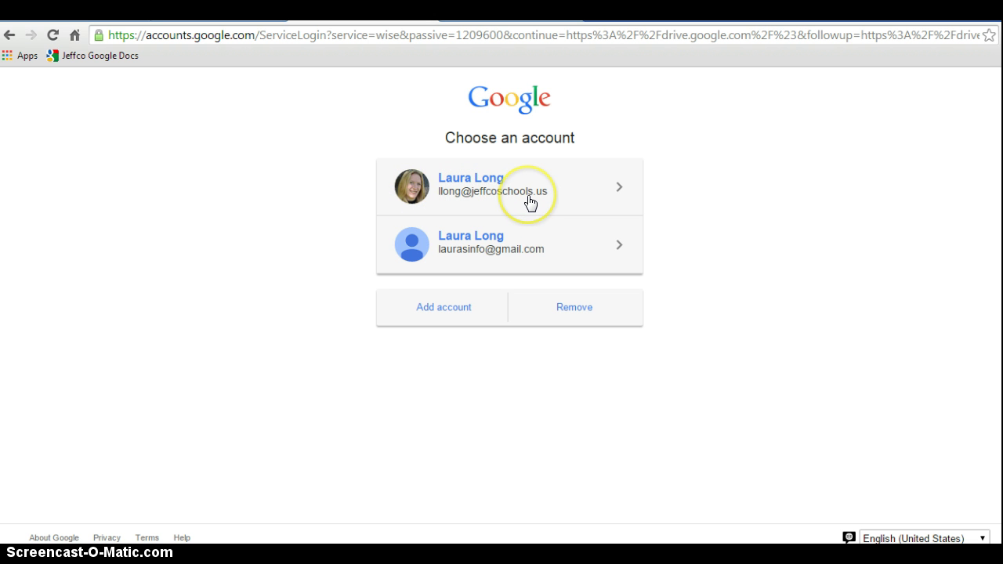
{"action": "left_click", "coordinate": [488, 185]}
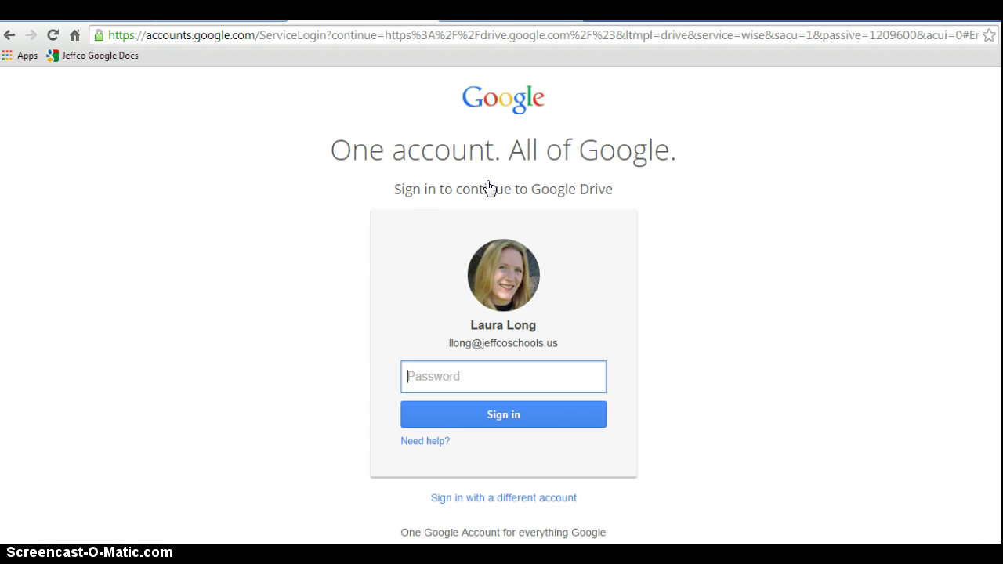
{"action": "type", "text": "********"}
{"action": "key", "text": "Return"}
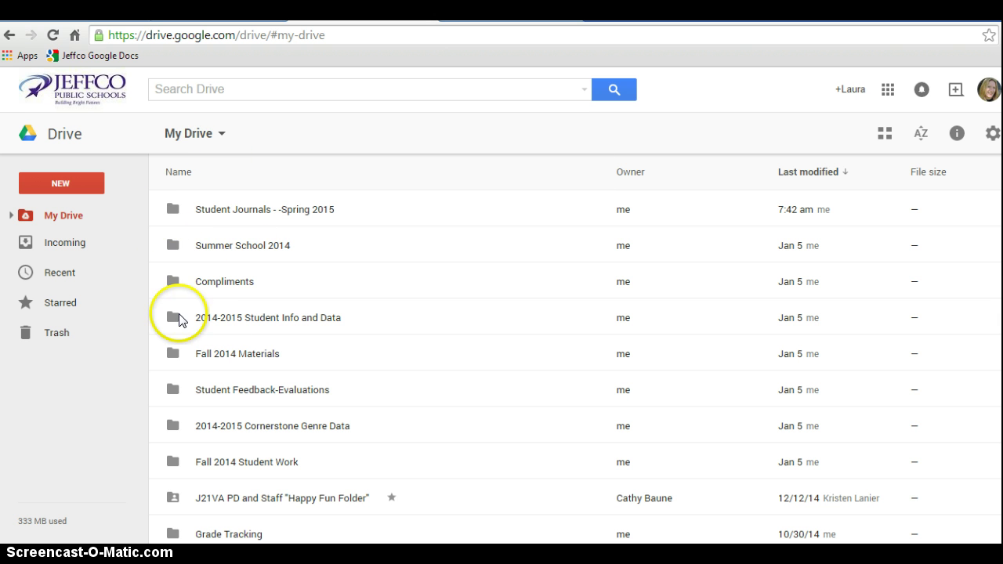
Step: Scroll through My Drive, preview it in Grid view, then return to List view
{"action": "scroll", "coordinate": [186, 399], "scroll_direction": "down", "scroll_amount": 3}
{"action": "scroll", "coordinate": [186, 398], "scroll_direction": "down", "scroll_amount": 1}
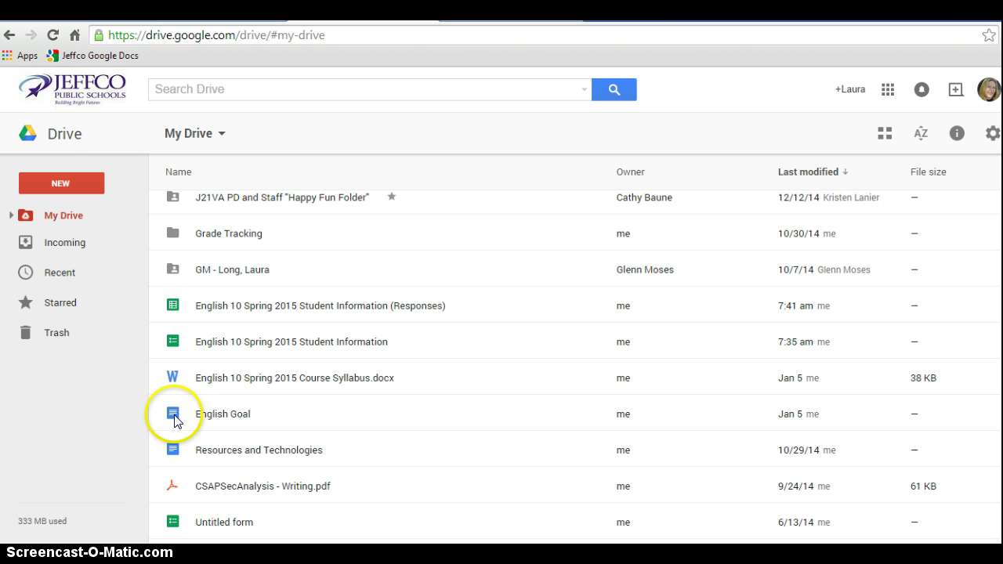
{"action": "scroll", "coordinate": [180, 497], "scroll_direction": "down", "scroll_amount": 4}
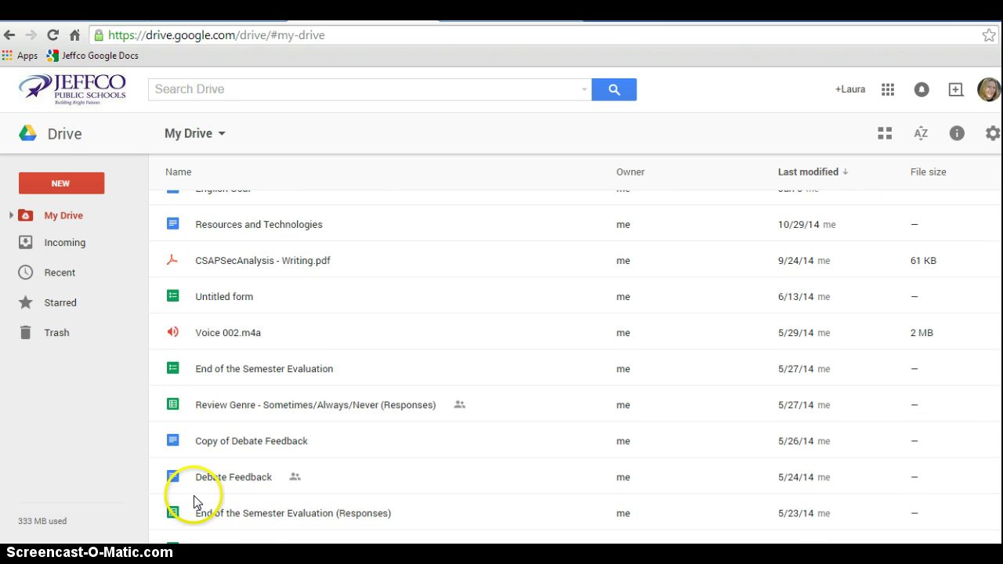
{"action": "scroll", "coordinate": [192, 501], "scroll_direction": "up", "scroll_amount": 10}
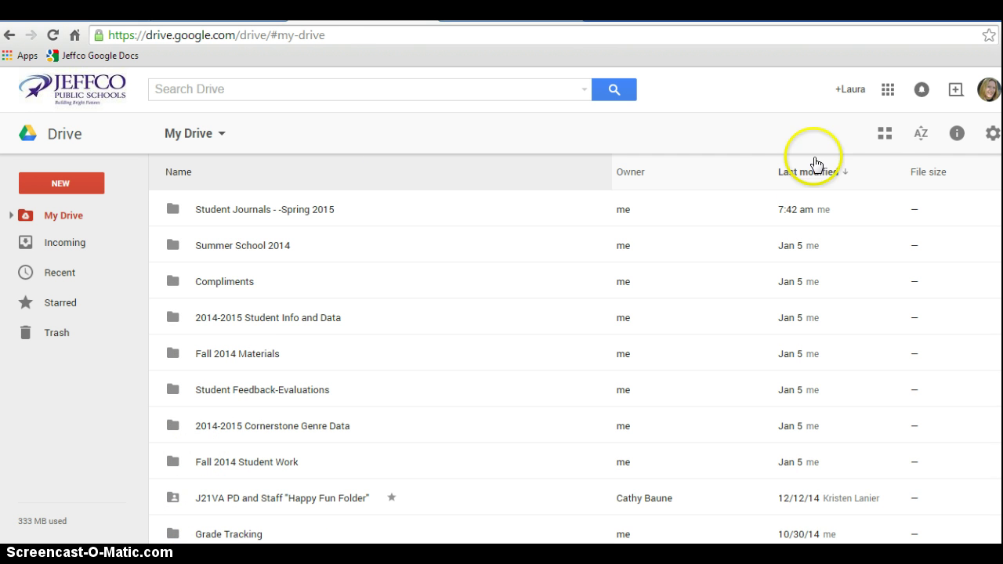
{"action": "left_click", "coordinate": [886, 132]}
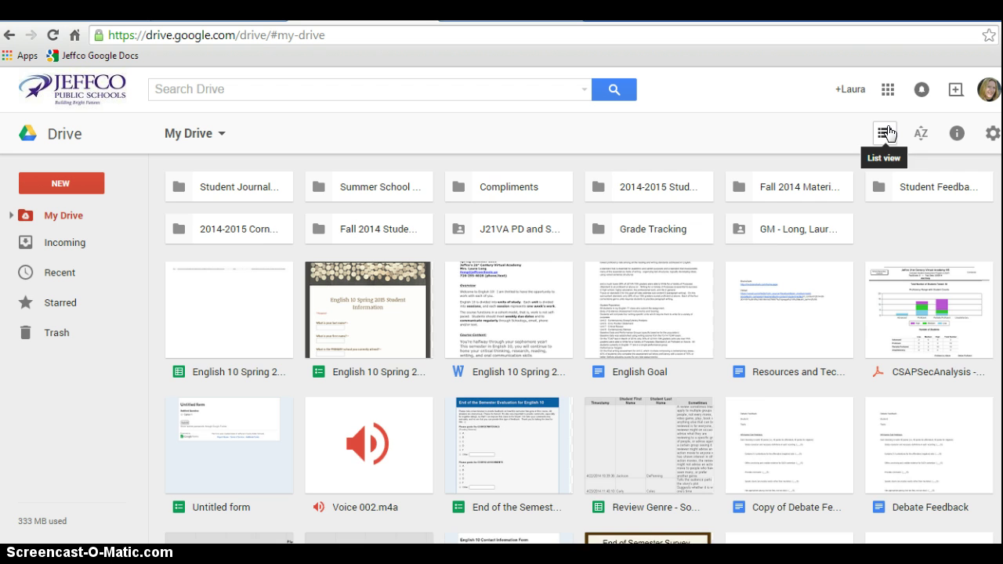
{"action": "left_click", "coordinate": [888, 134]}
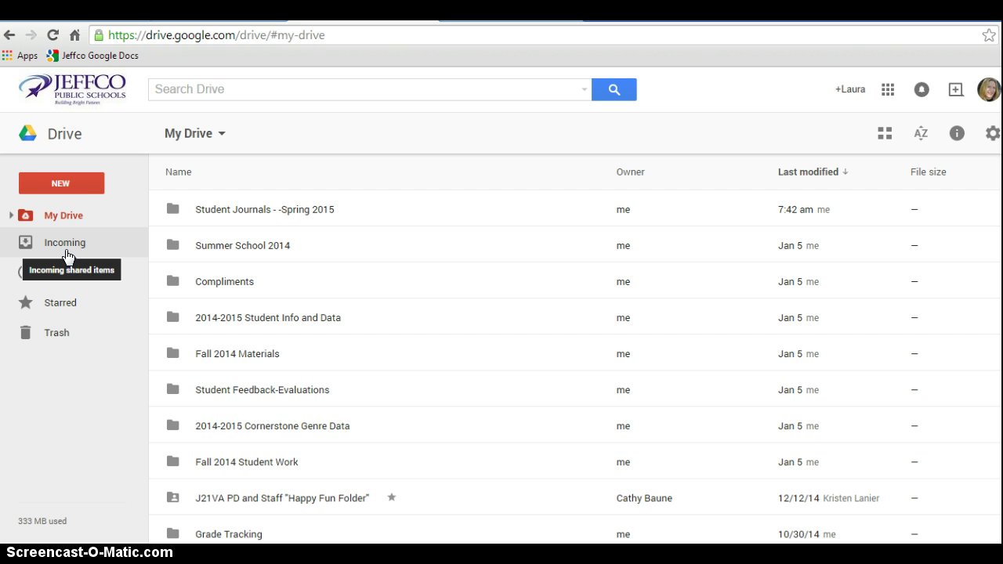
Step: Choose File upload from the NEW menu in My Drive
{"action": "left_click", "coordinate": [66, 181]}
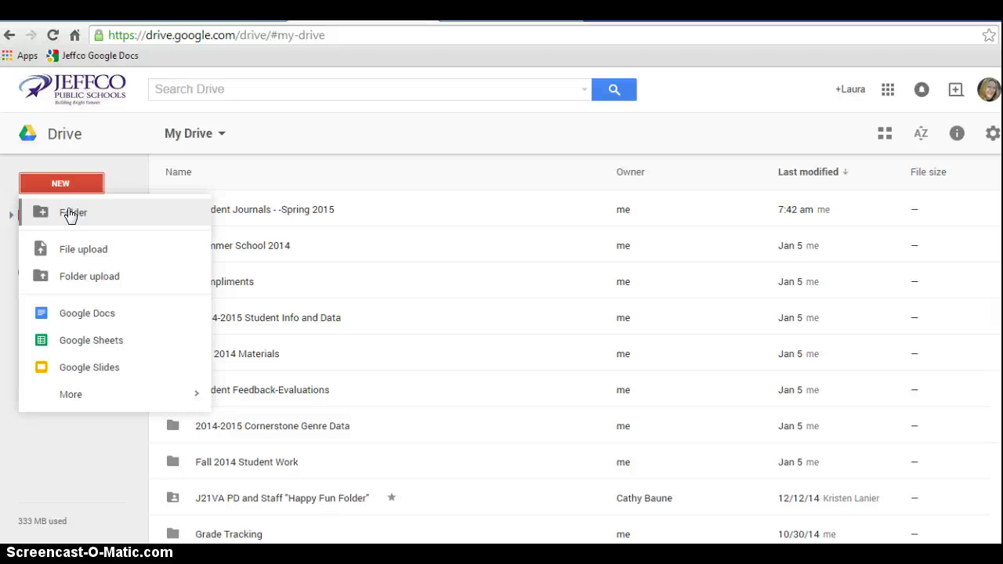
{"action": "left_click", "coordinate": [92, 285]}
{"action": "left_click", "coordinate": [92, 283]}
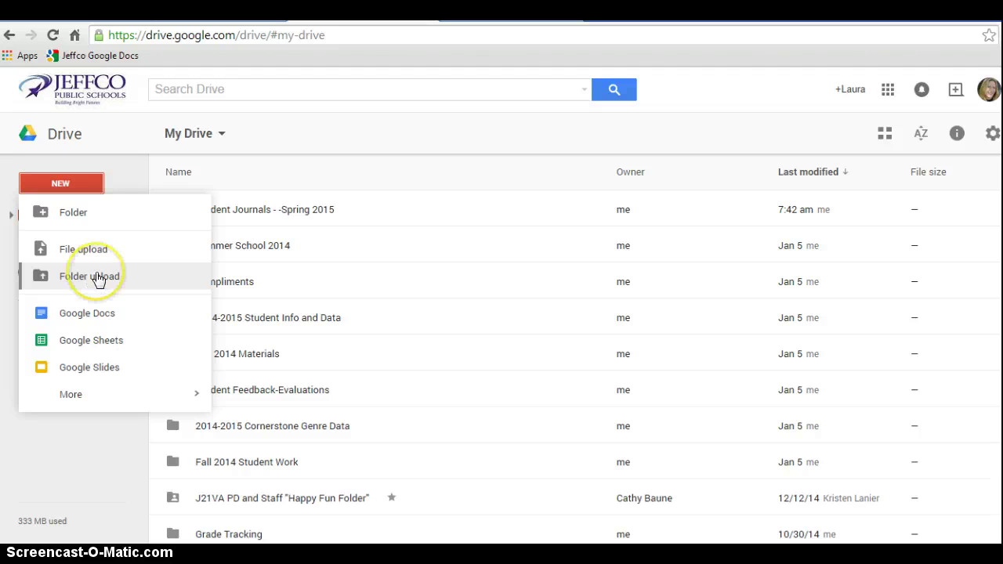
{"action": "left_click", "coordinate": [94, 267]}
{"action": "left_click", "coordinate": [91, 251]}
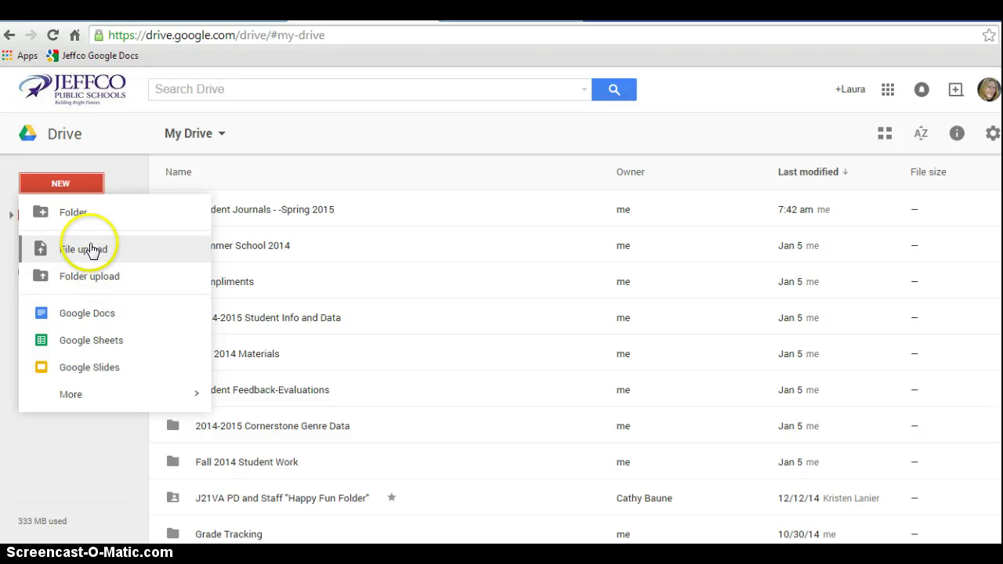
{"action": "left_click", "coordinate": [91, 252]}
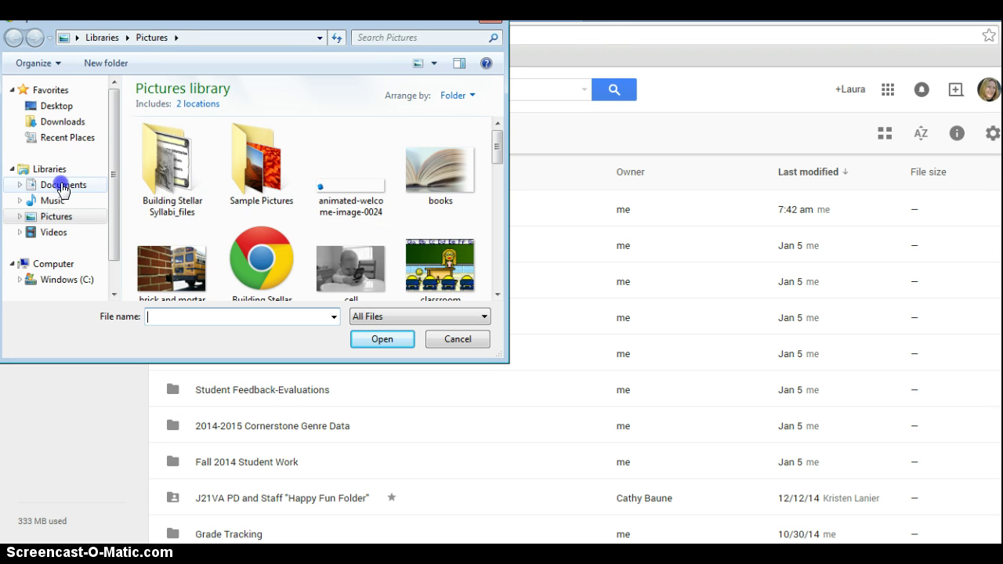
Step: Pick 'steinbeck of mice and men' from Downloads and upload it into My Drive
{"action": "left_click", "coordinate": [61, 185]}
{"action": "left_click", "coordinate": [61, 108]}
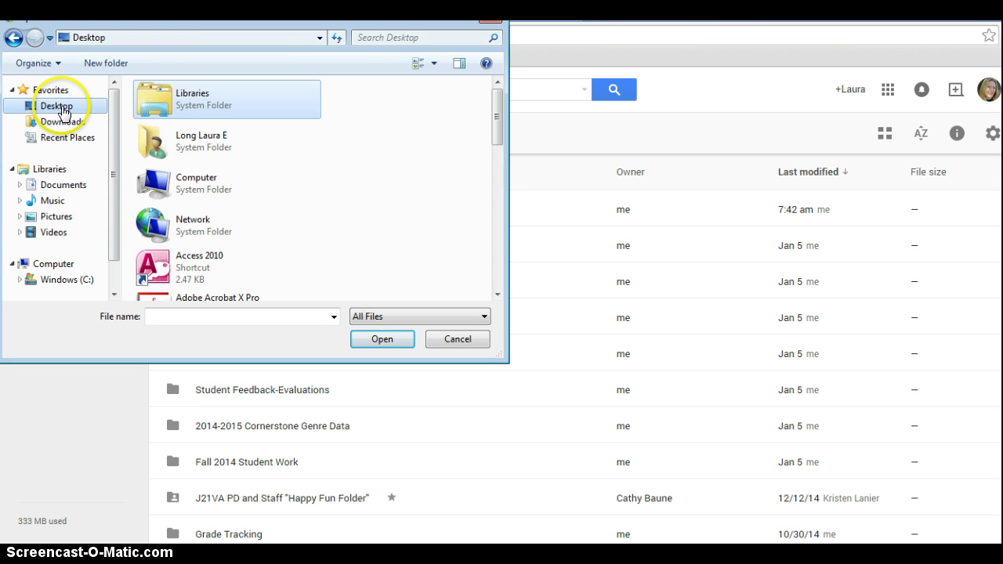
{"action": "left_click", "coordinate": [59, 121]}
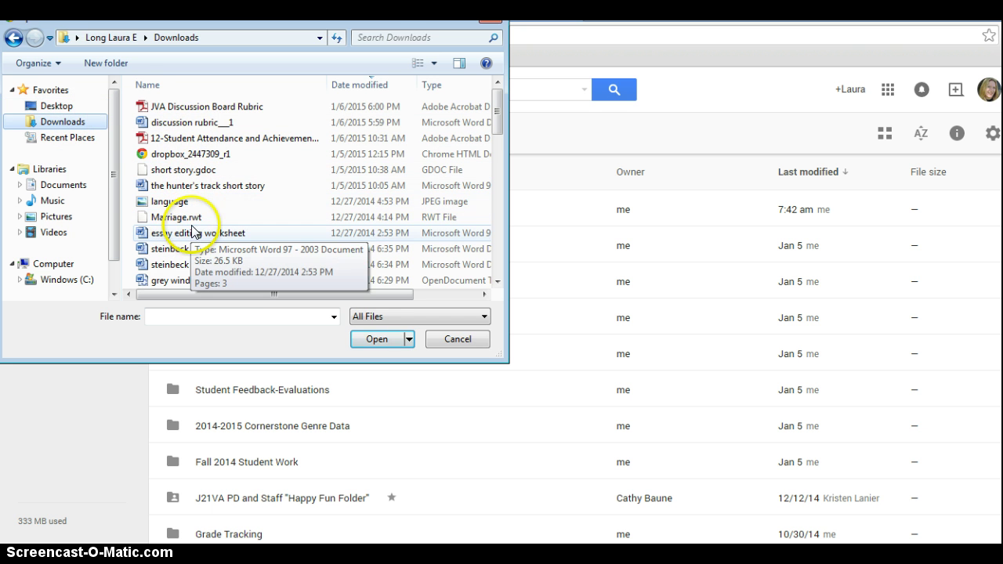
{"action": "left_click", "coordinate": [211, 266]}
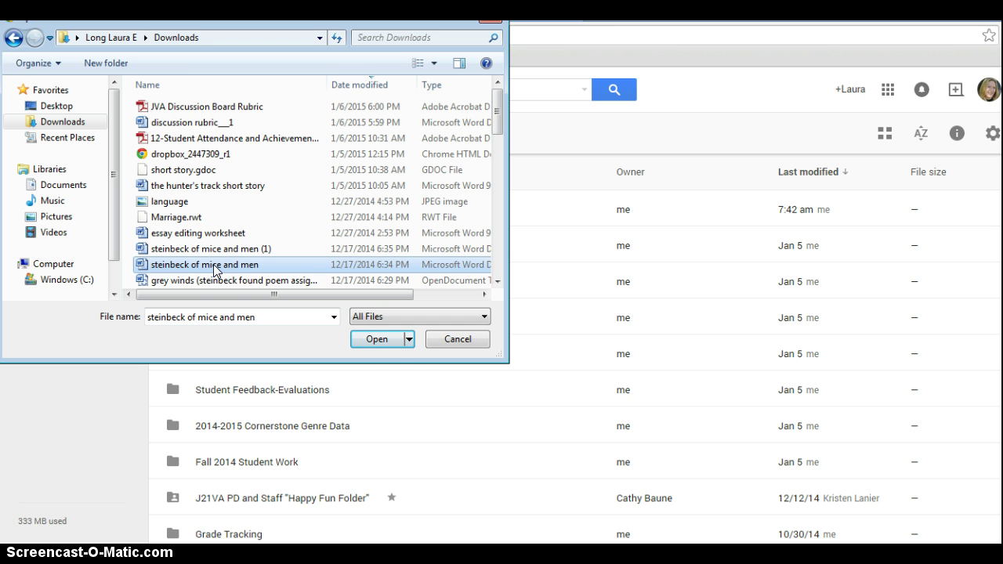
{"action": "left_click", "coordinate": [376, 343]}
{"action": "left_click", "coordinate": [392, 344]}
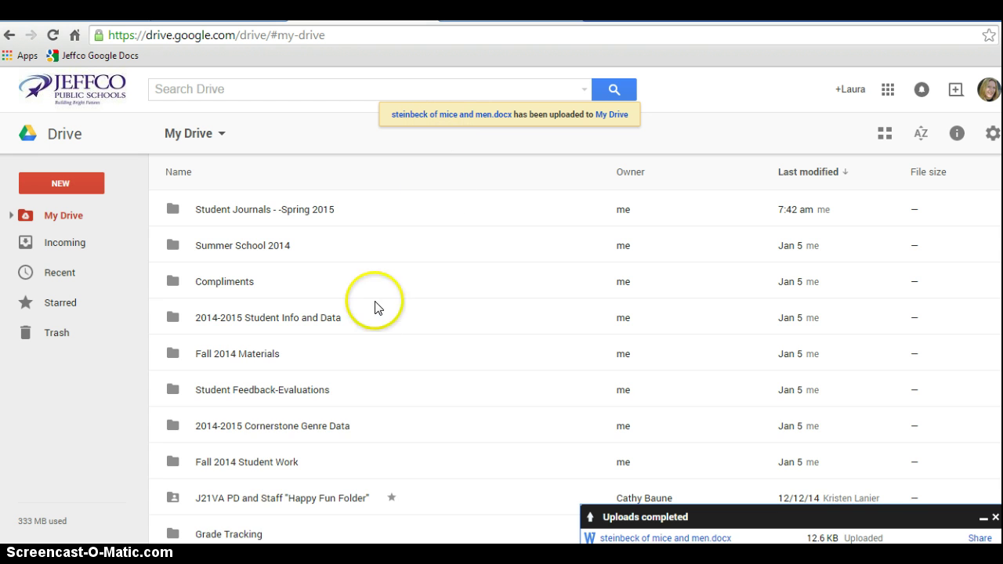
{"action": "scroll", "coordinate": [373, 306], "scroll_direction": "down", "scroll_amount": 3}
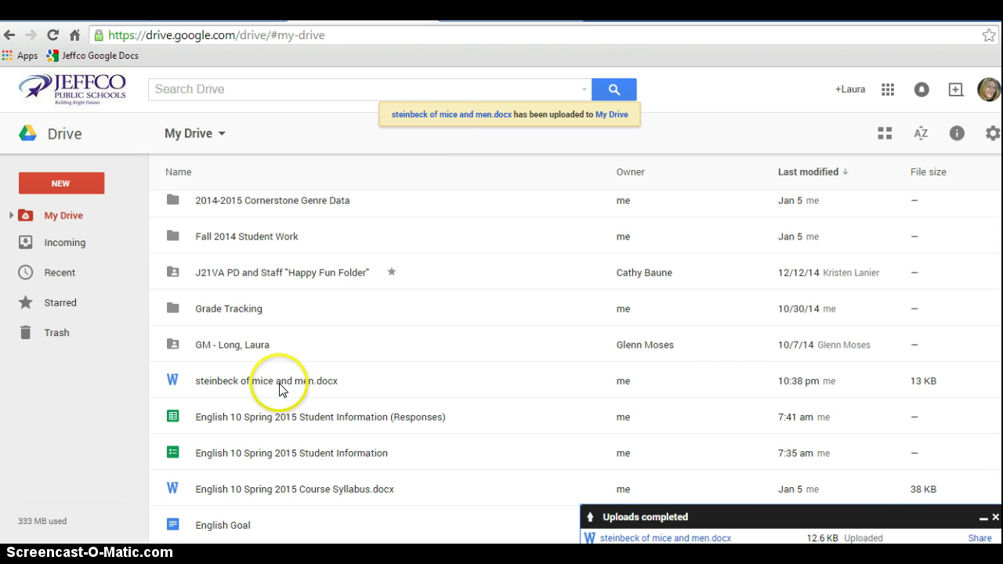
{"action": "left_click", "coordinate": [56, 188]}
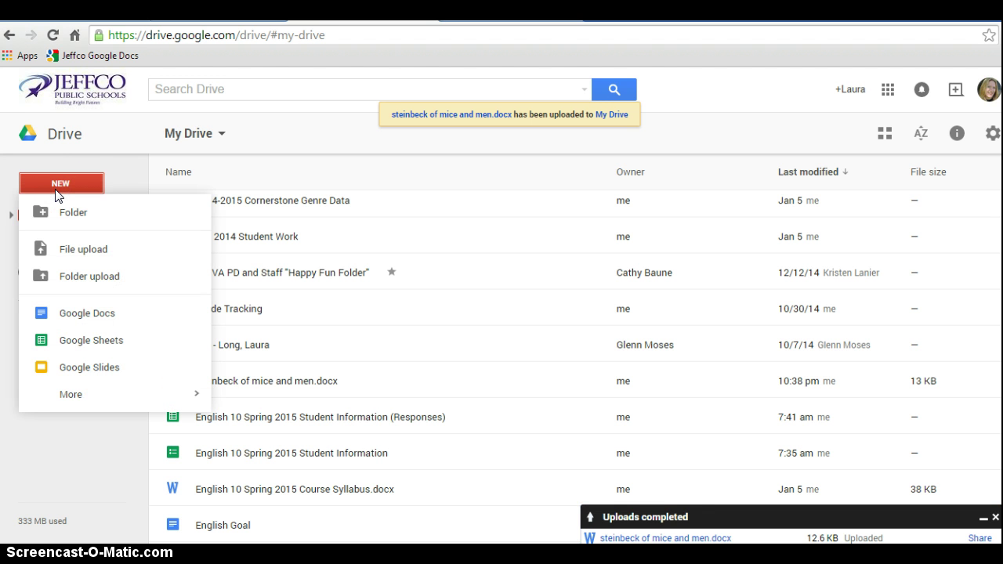
{"action": "left_click", "coordinate": [85, 317]}
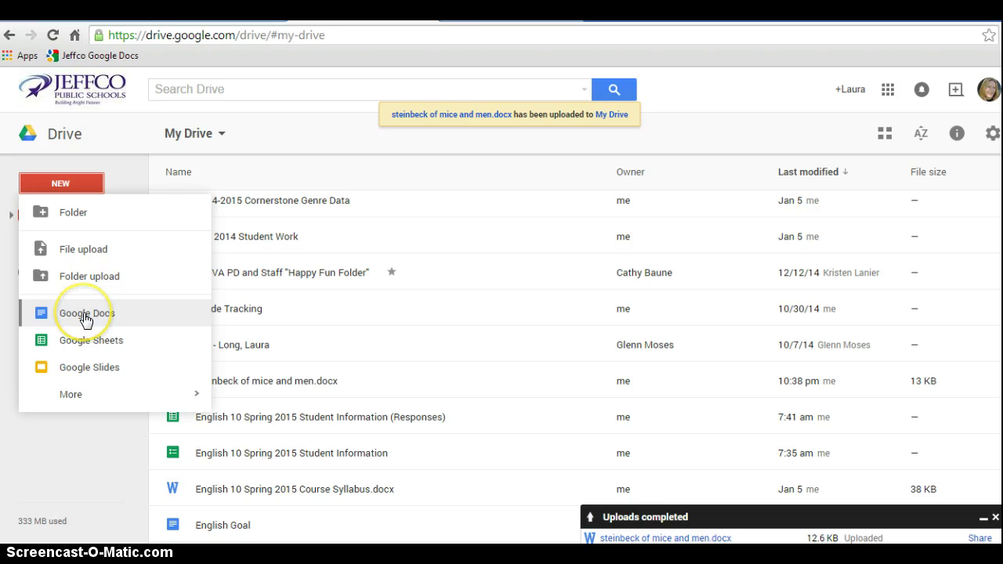
{"action": "left_click", "coordinate": [90, 348]}
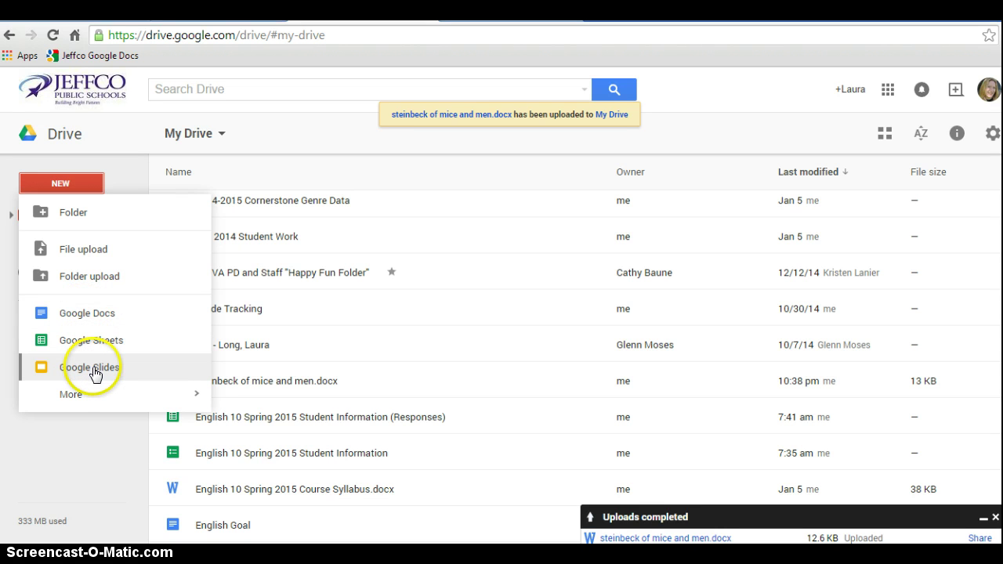
{"action": "left_click", "coordinate": [196, 396]}
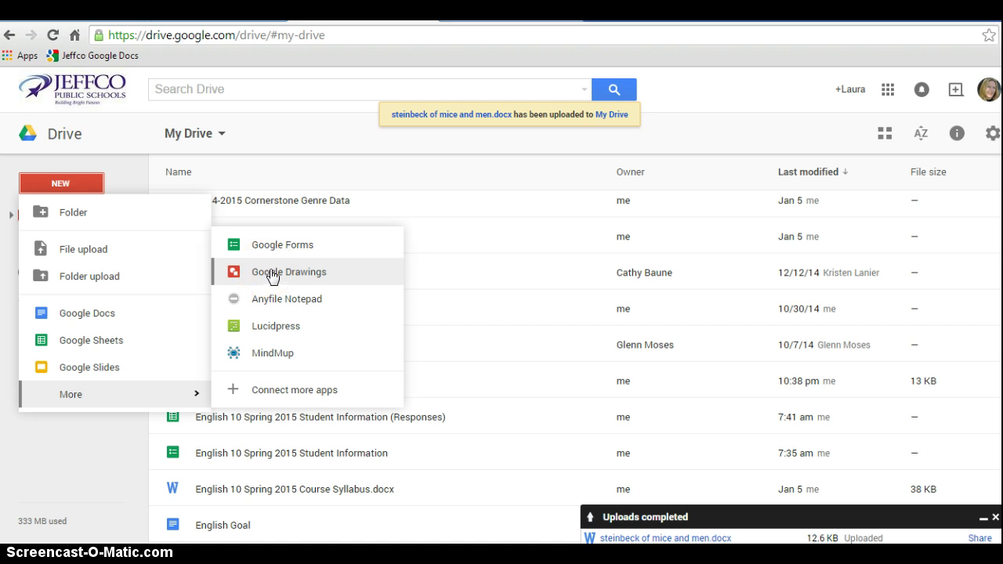
{"action": "left_click", "coordinate": [306, 389]}
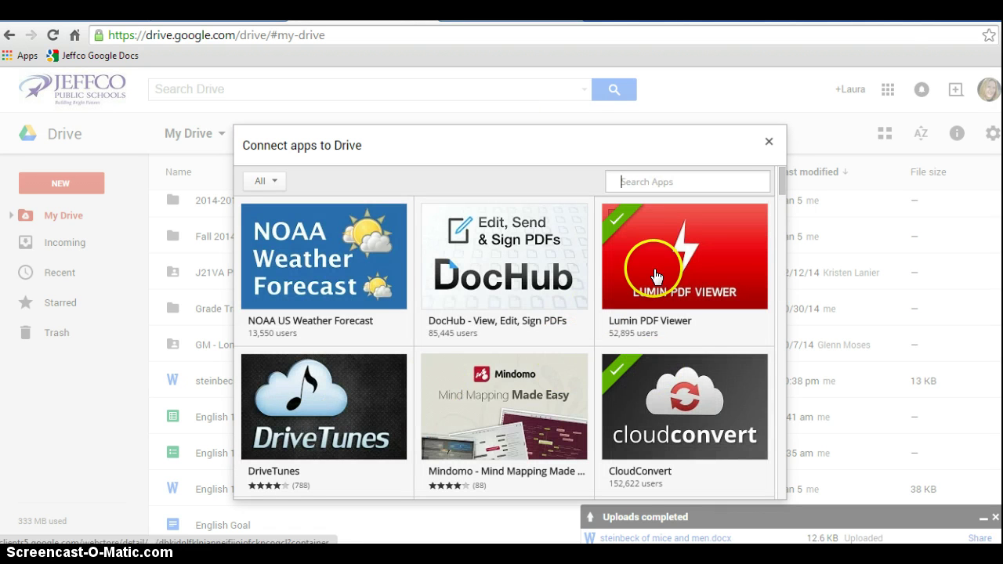
{"action": "left_click_drag", "start_coordinate": [783, 186], "coordinate": [784, 290]}
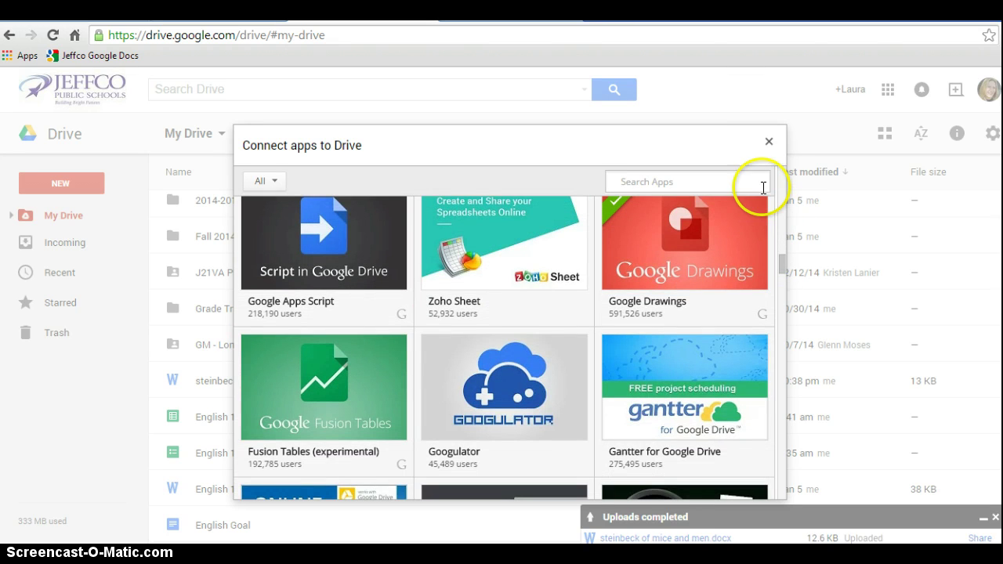
{"action": "left_click", "coordinate": [769, 142]}
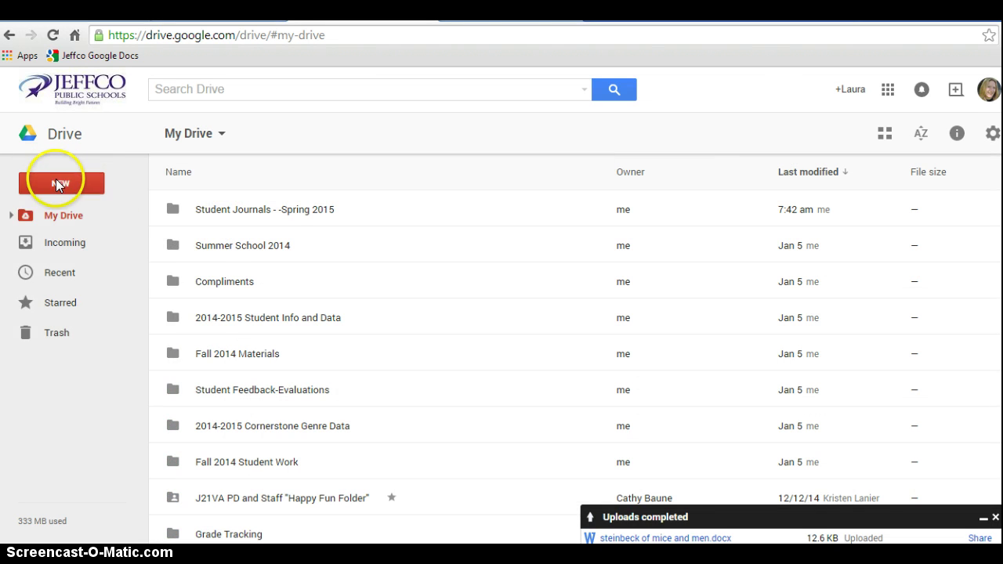
Step: Create a blank Google Doc and type 'This is my journal for my English 10 class.'
{"action": "left_click", "coordinate": [58, 181]}
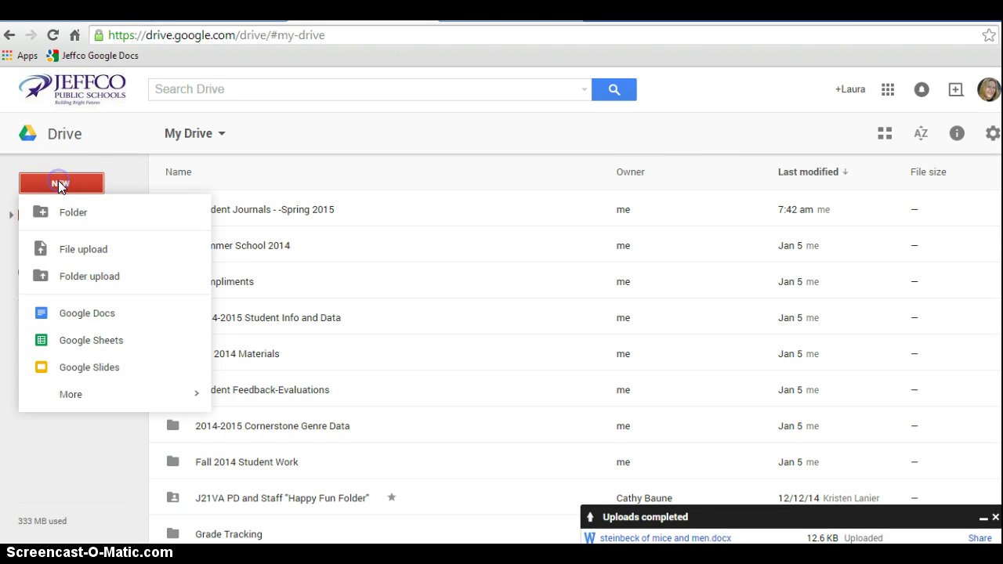
{"action": "left_click", "coordinate": [79, 317]}
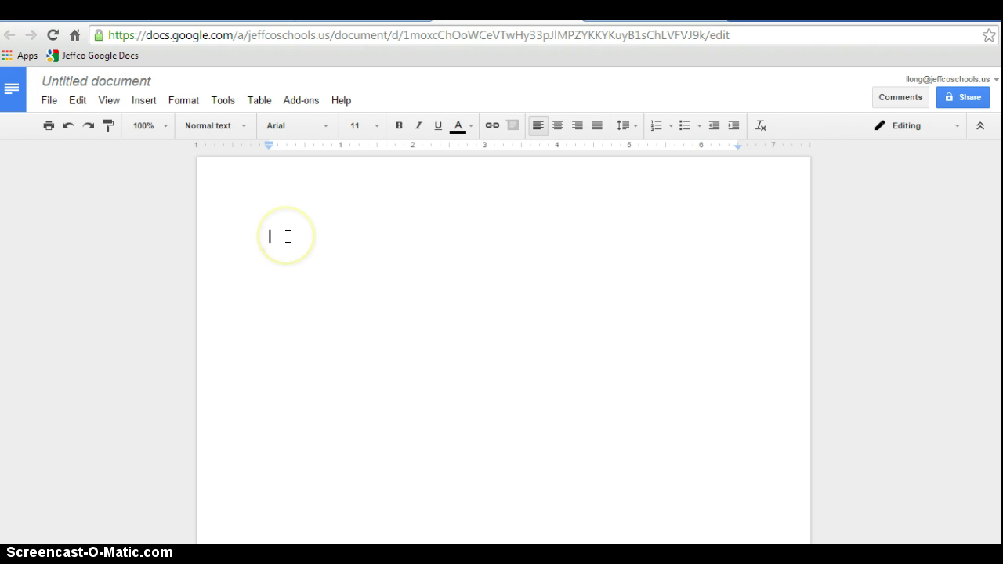
{"action": "type", "text": "This is my journal for my English 10 class."}
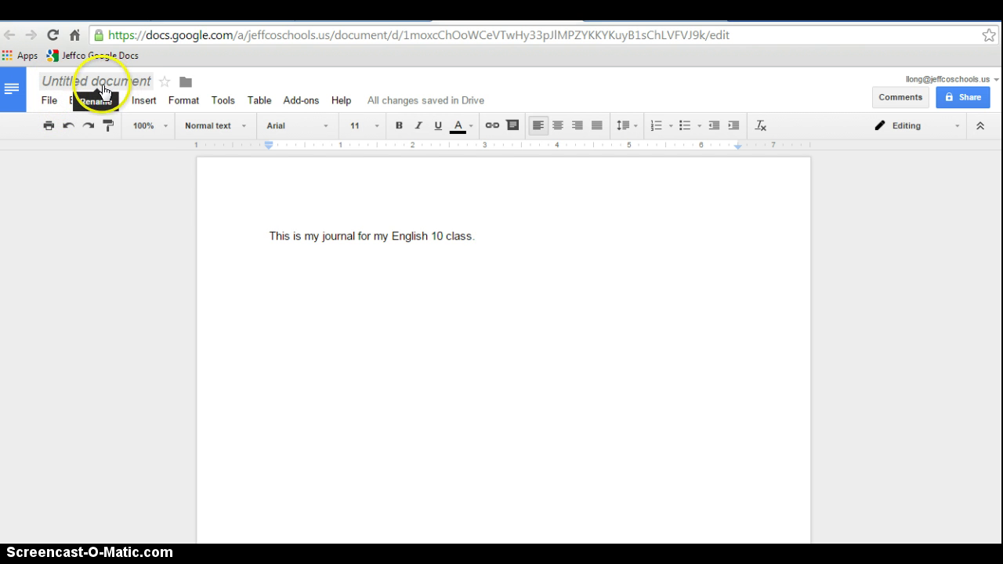
Step: Rename the doc to the student's initial and surname plus 'Weekly Journal English 10 Spring 2015'
{"action": "left_click", "coordinate": [50, 104]}
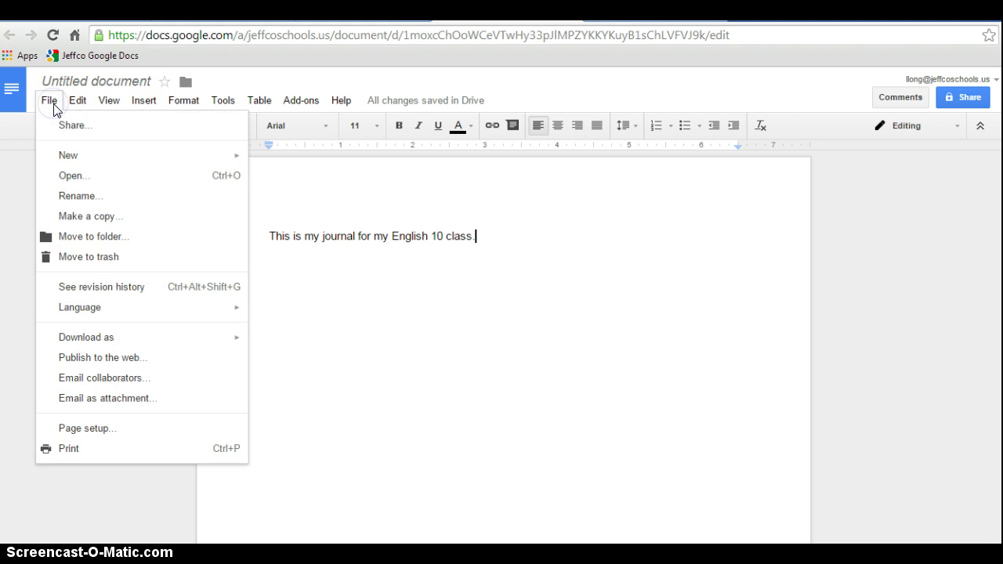
{"action": "left_click", "coordinate": [70, 197]}
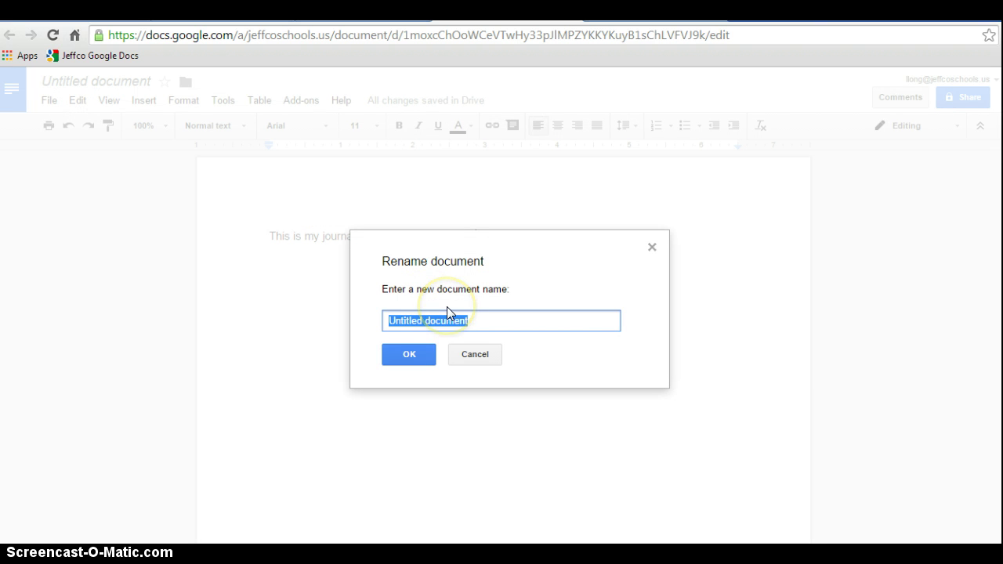
{"action": "type", "text": "L. Long"}
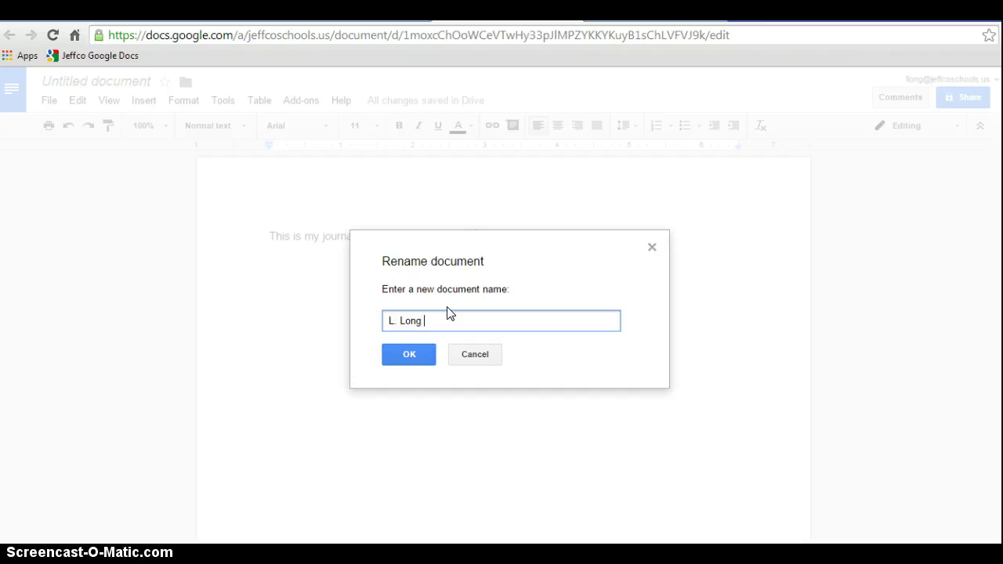
{"action": "type", "text": " Weekly Journal English 10"}
{"action": "right_click", "coordinate": [446, 306]}
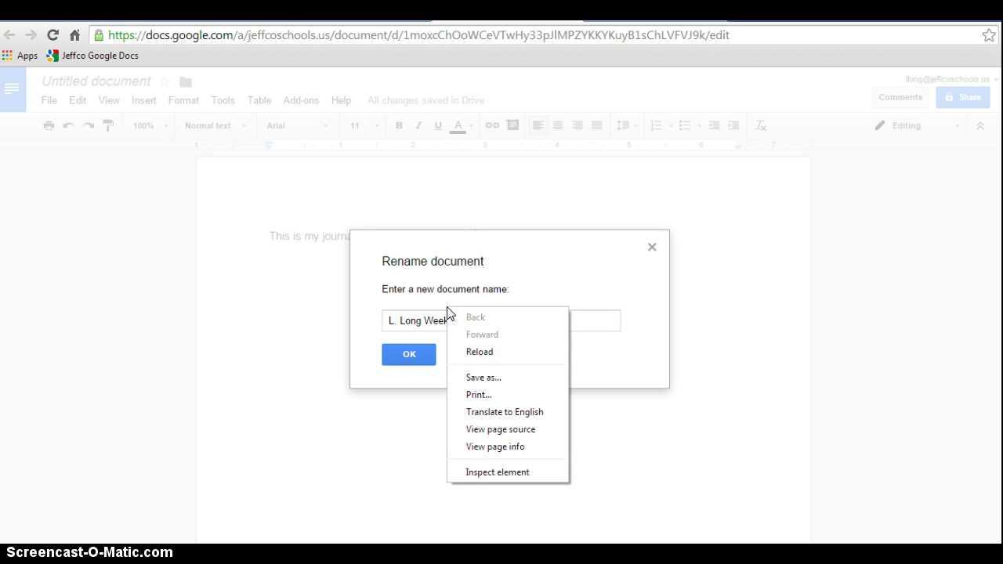
{"action": "left_click", "coordinate": [572, 321]}
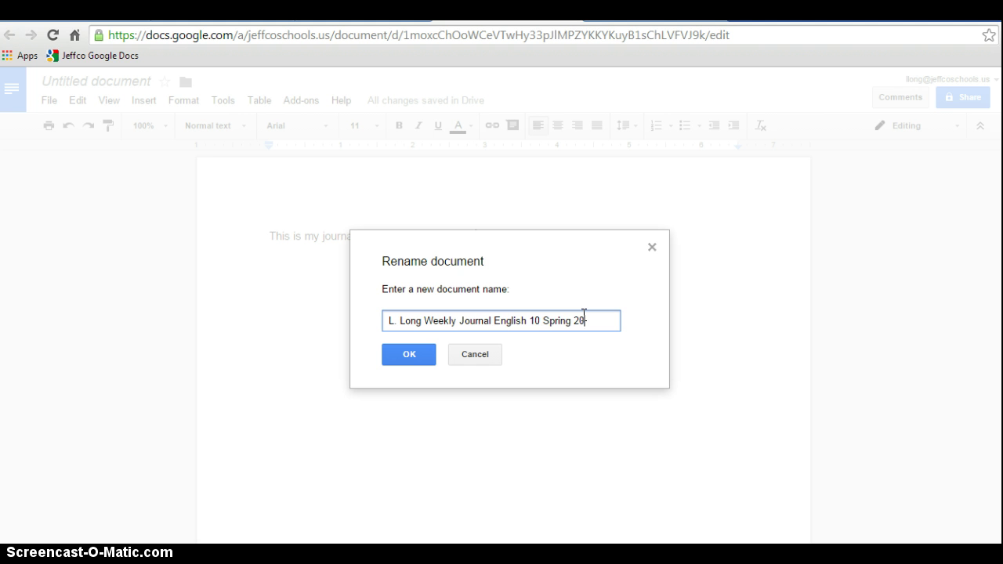
{"action": "left_click", "coordinate": [396, 366]}
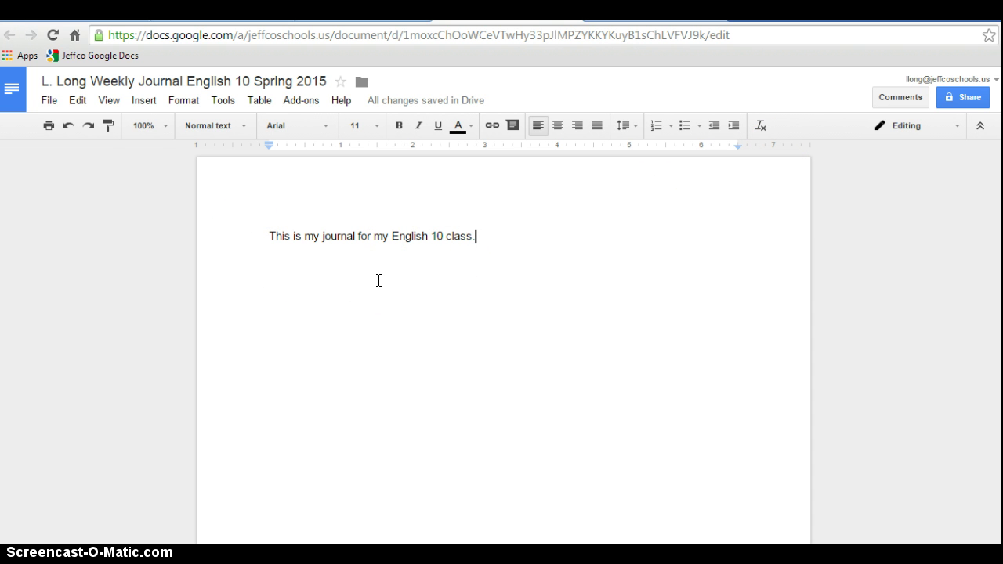
Step: In the Share settings, add the teacher's e-mail address as a person to share with
{"action": "left_click", "coordinate": [972, 103]}
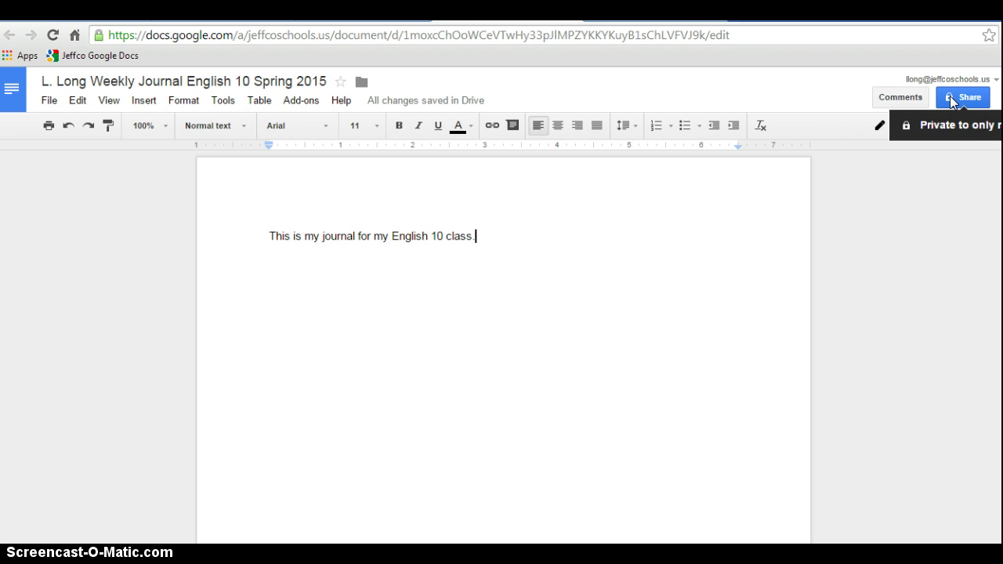
{"action": "left_click", "coordinate": [953, 100]}
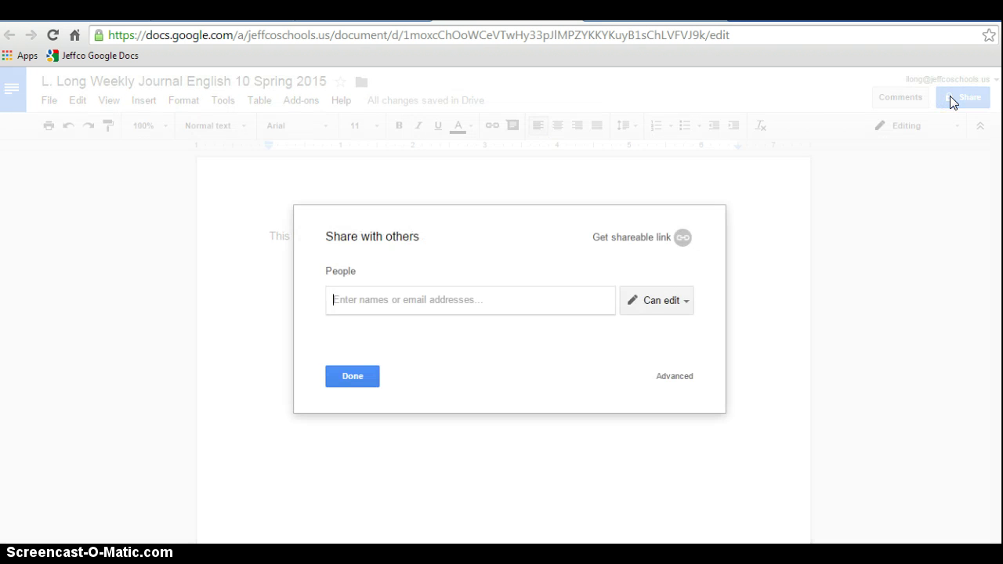
{"action": "left_click", "coordinate": [466, 301]}
{"action": "type", "text": "llon"}
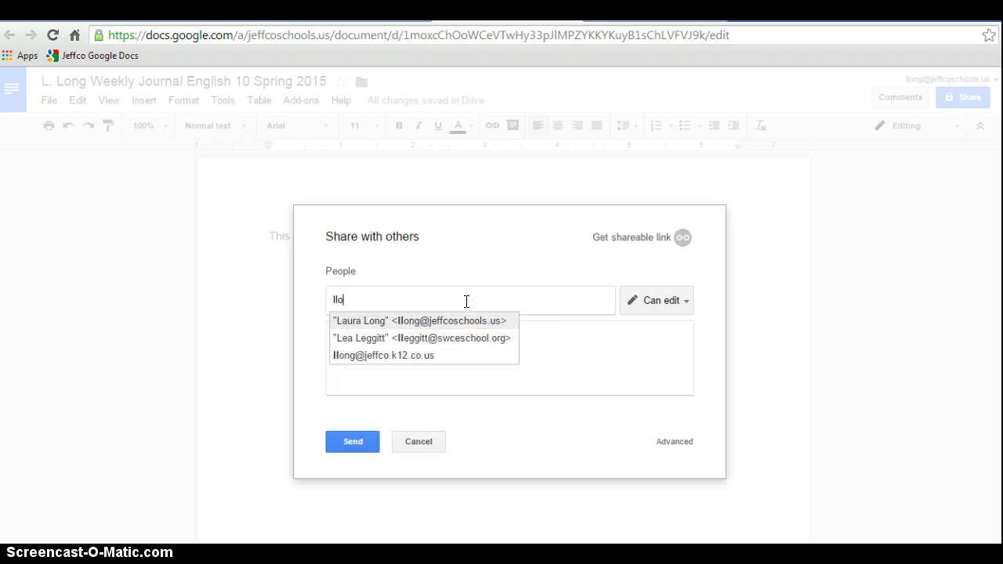
{"action": "left_click", "coordinate": [468, 325]}
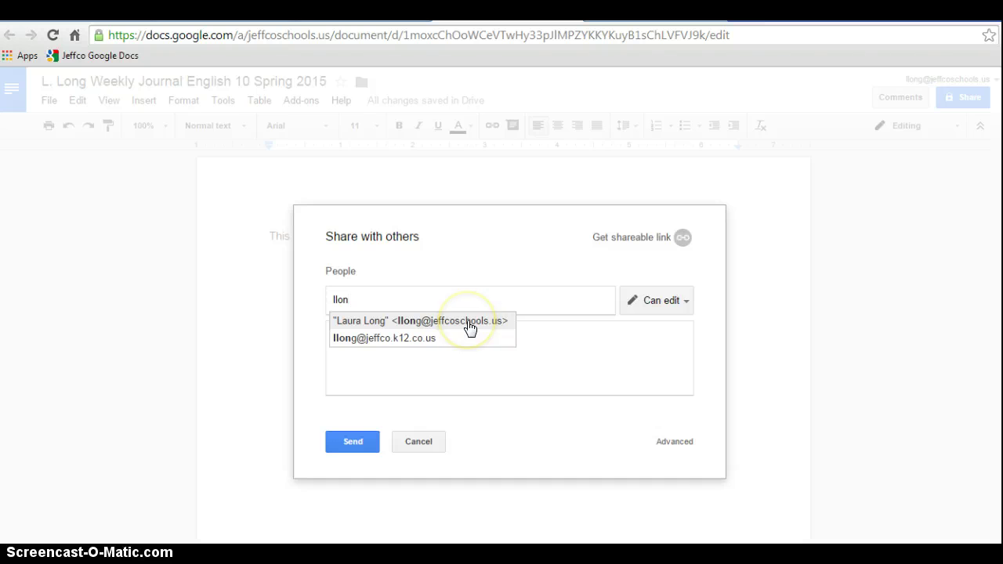
{"action": "left_click", "coordinate": [469, 324]}
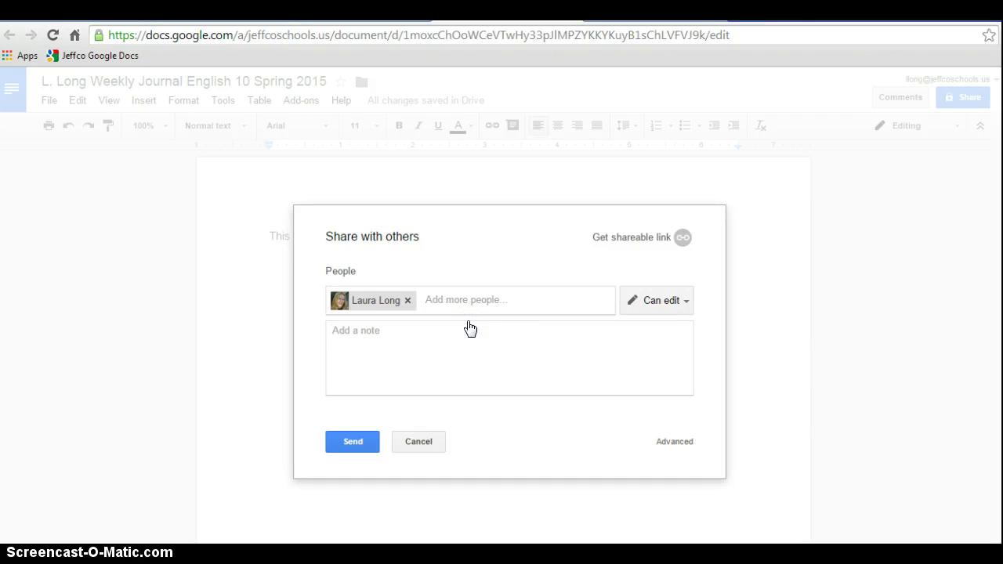
Step: Keep the teacher's permission at Can edit and send the share invitation
{"action": "left_click", "coordinate": [671, 307]}
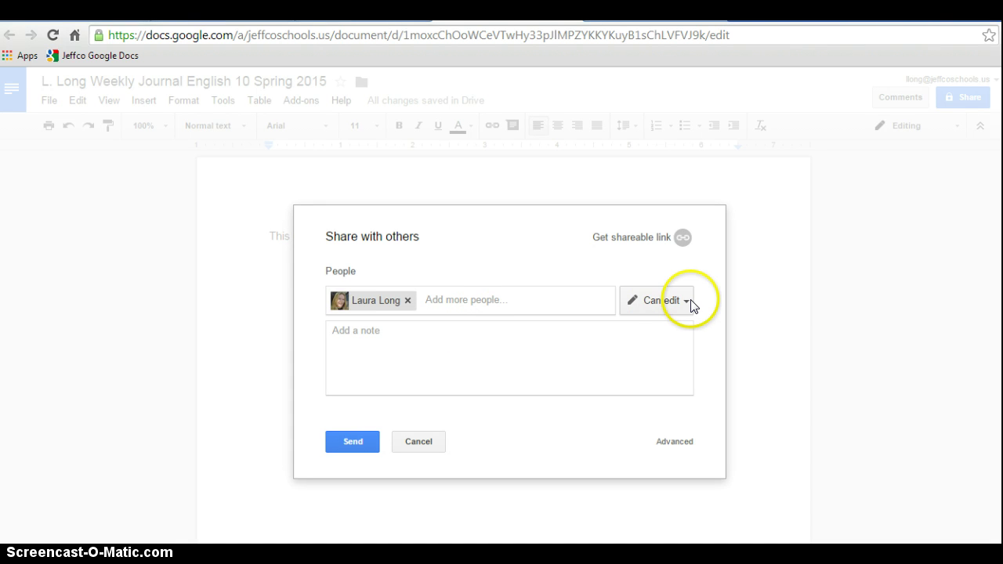
{"action": "left_click", "coordinate": [687, 304]}
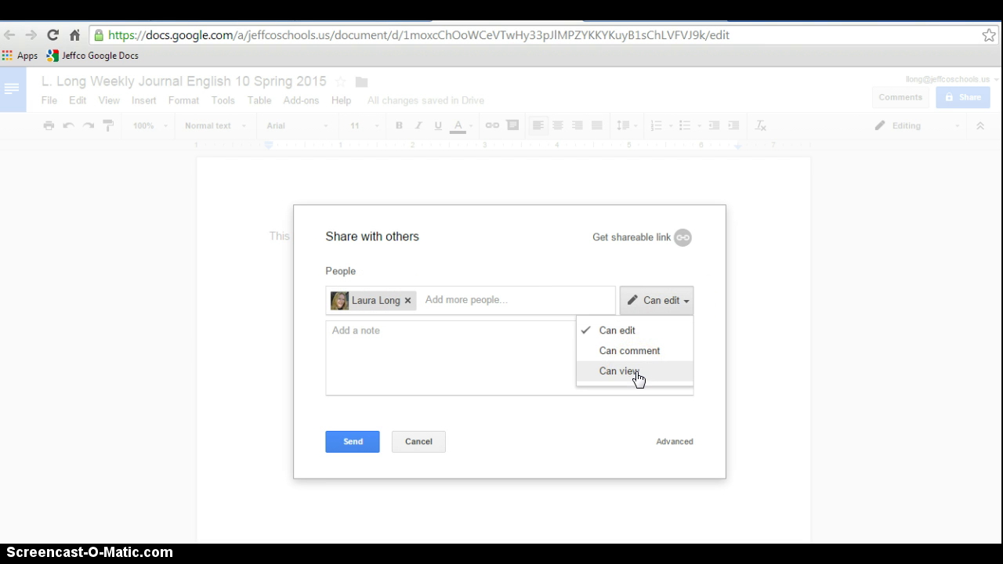
{"action": "left_click", "coordinate": [631, 335]}
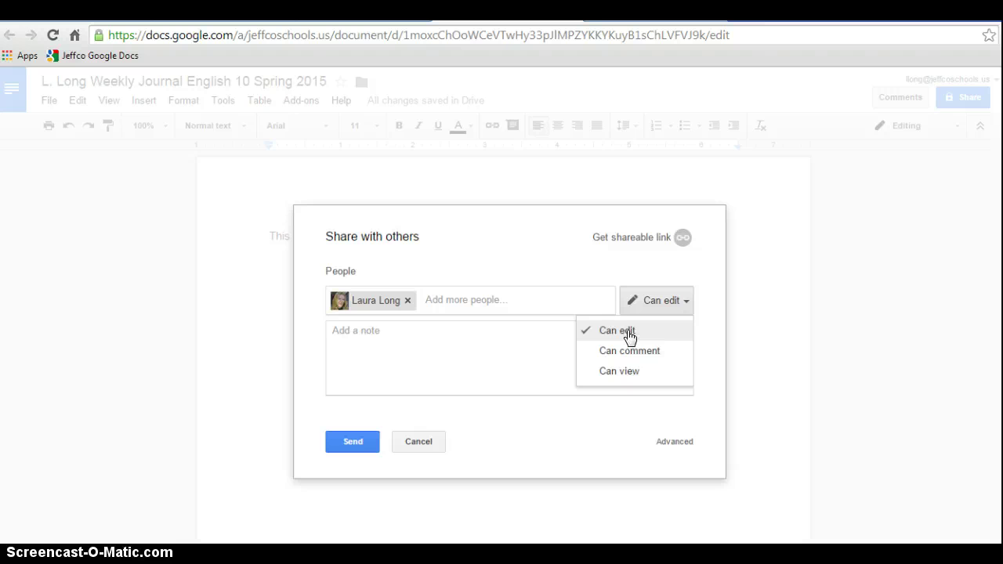
{"action": "left_click", "coordinate": [619, 335]}
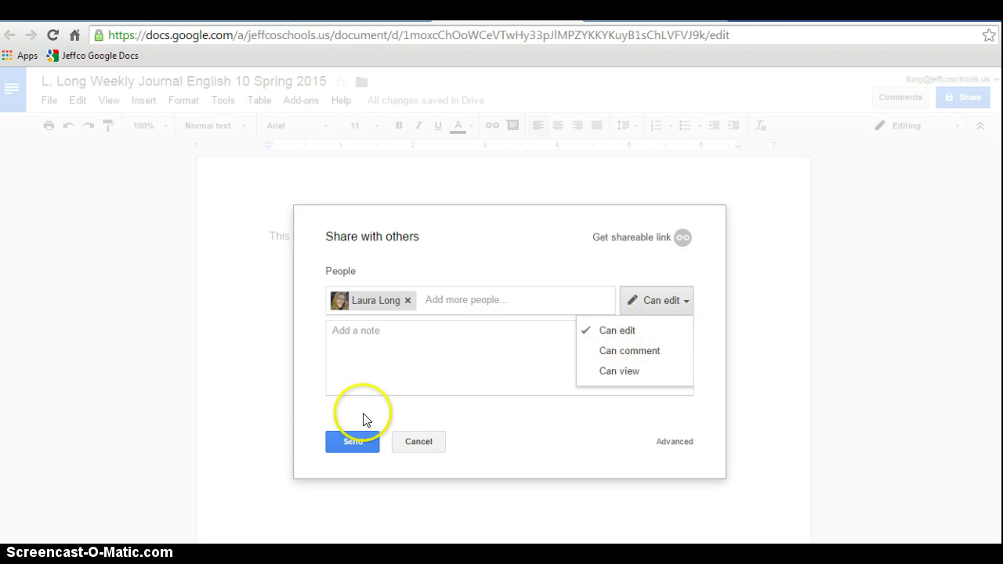
{"action": "left_click", "coordinate": [392, 345]}
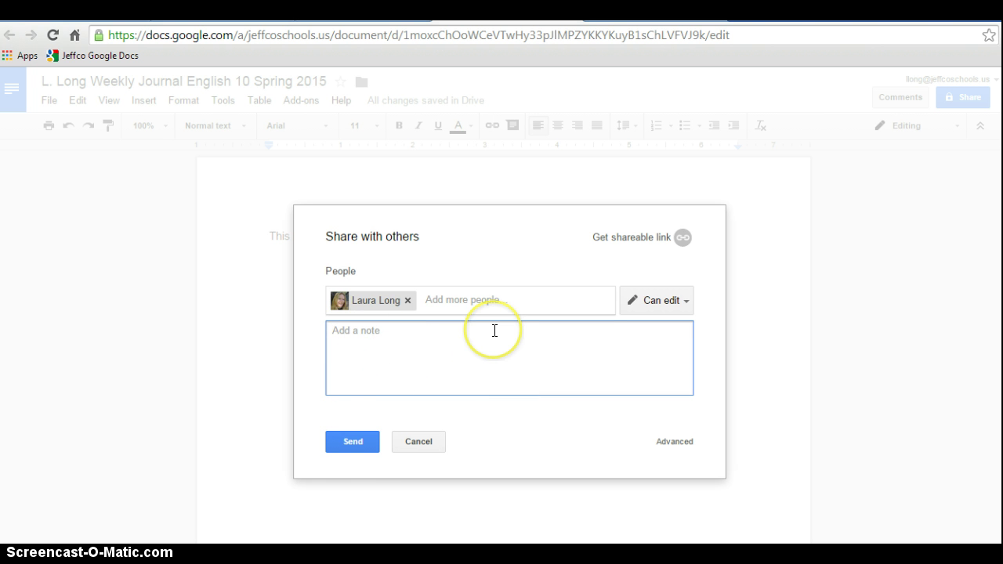
{"action": "left_click", "coordinate": [350, 443]}
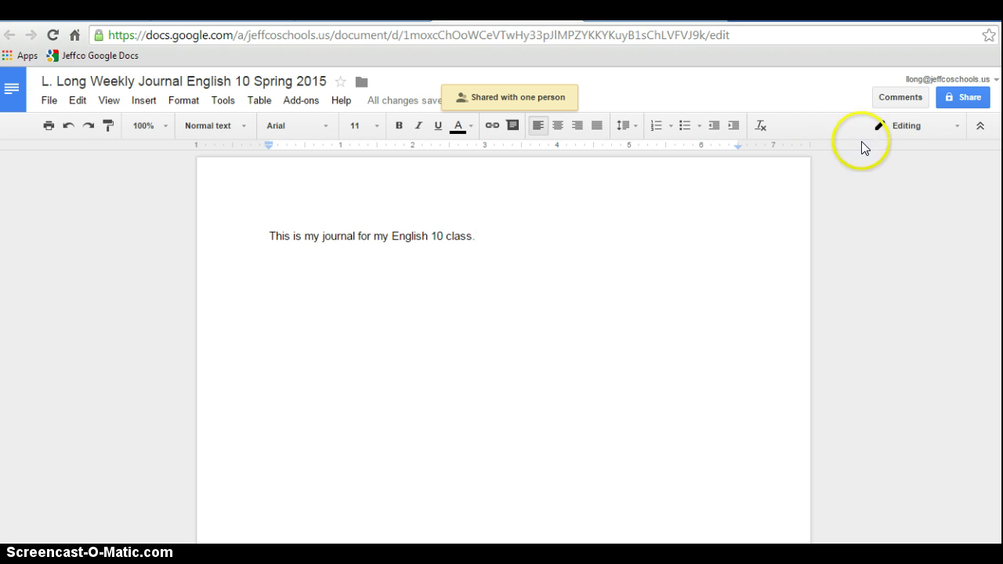
Step: Turn on link sharing, copy the journal's shareable link, and switch to the Schoology tab
{"action": "left_click", "coordinate": [968, 99]}
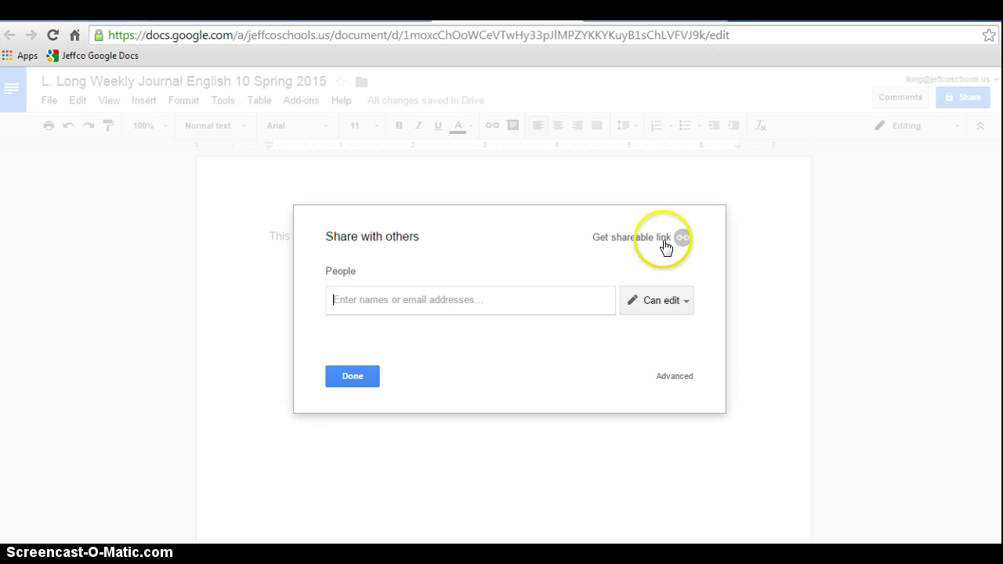
{"action": "left_click", "coordinate": [638, 241]}
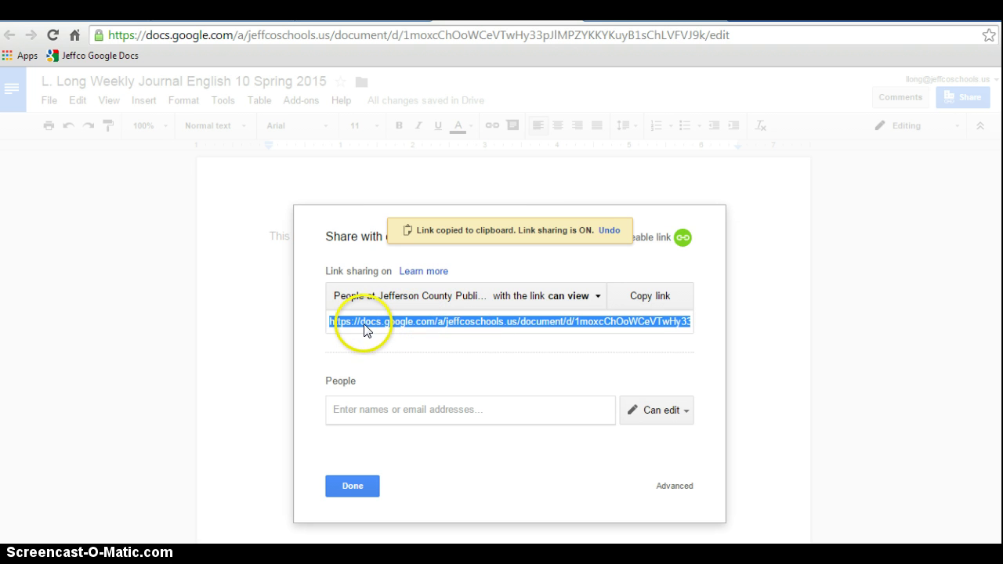
{"action": "right_click", "coordinate": [364, 329]}
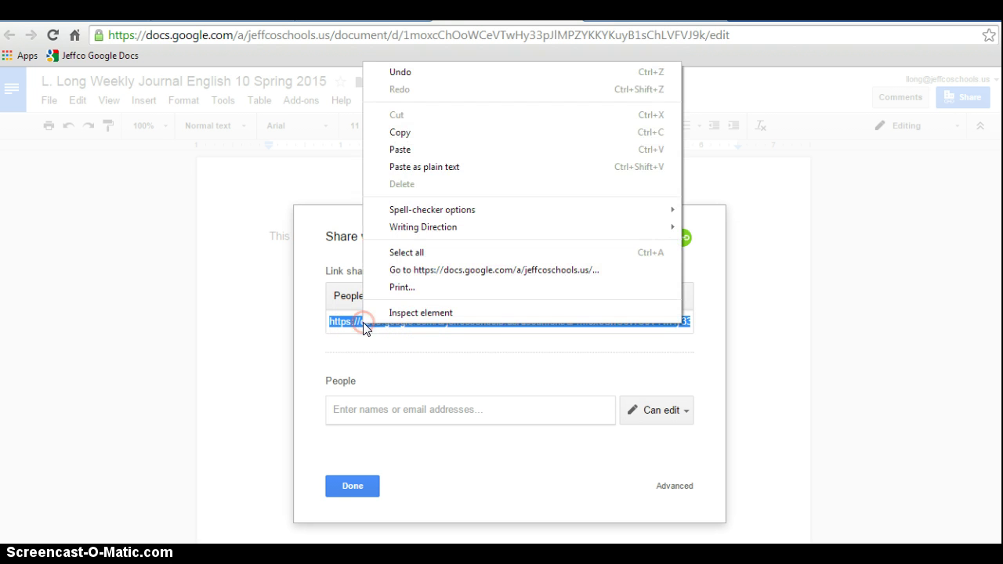
{"action": "left_click", "coordinate": [403, 132]}
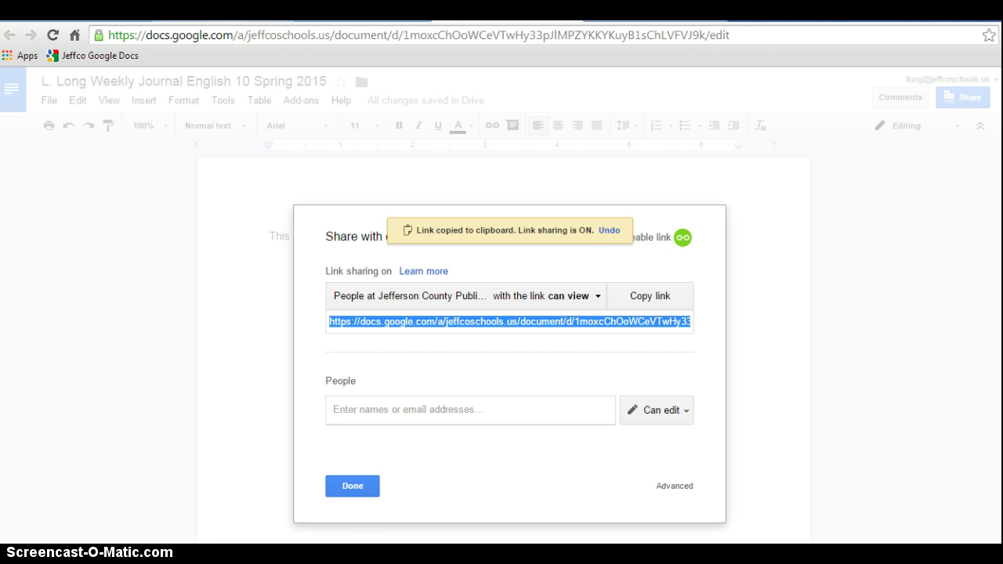
{"action": "key", "text": "ctrl+Tab"}
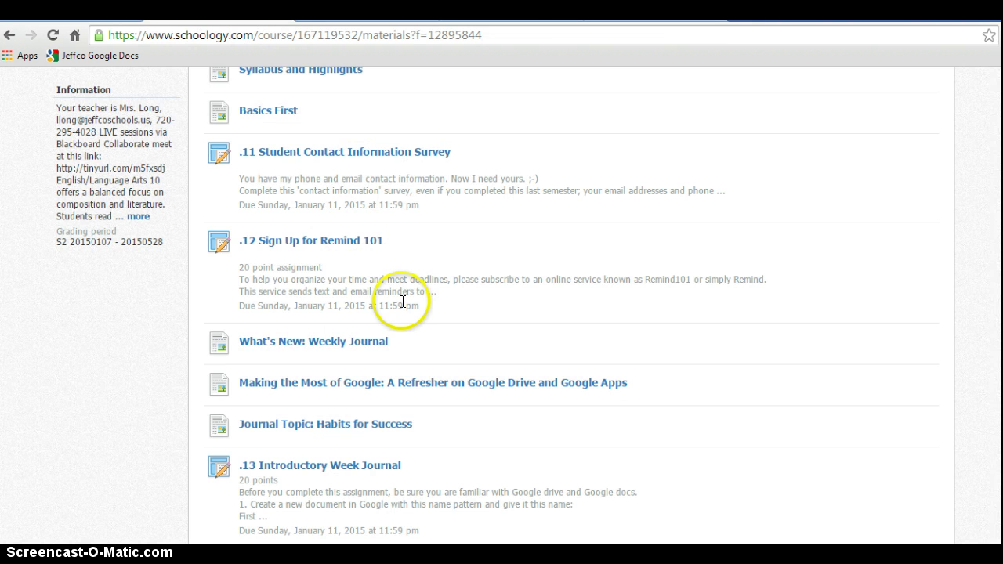
Step: Paste the journal link as a text submission to '.13 Introductory Week Journal' and submit it
{"action": "scroll", "coordinate": [403, 298], "scroll_direction": "down", "scroll_amount": 1}
{"action": "scroll", "coordinate": [405, 374], "scroll_direction": "down", "scroll_amount": 1}
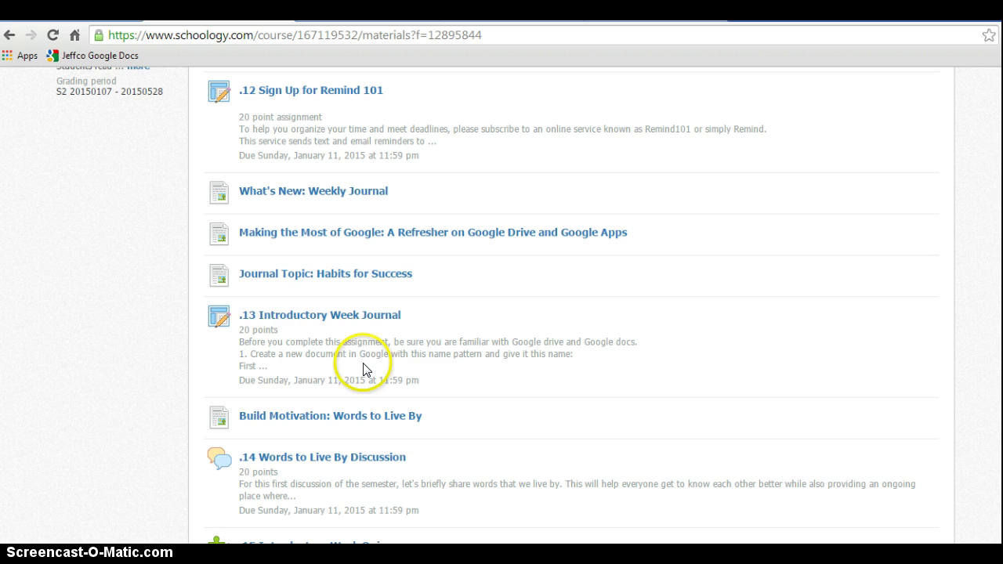
{"action": "left_click", "coordinate": [311, 316]}
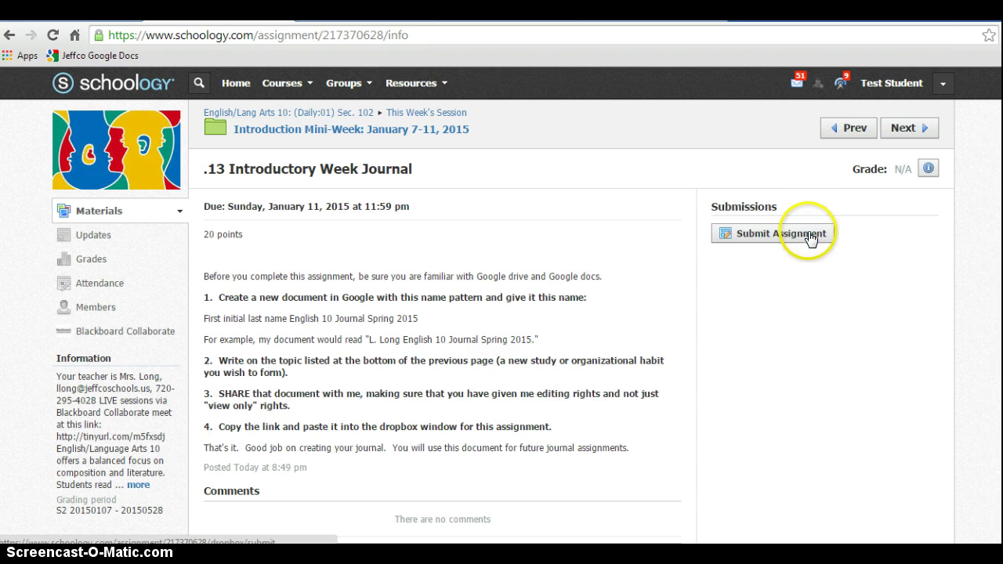
{"action": "left_click", "coordinate": [810, 237]}
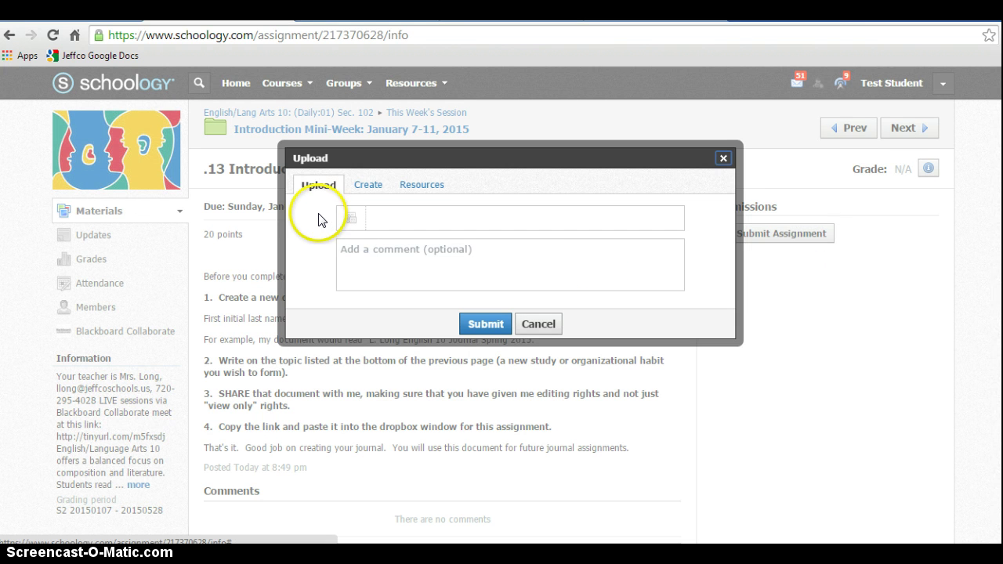
{"action": "left_click", "coordinate": [367, 191]}
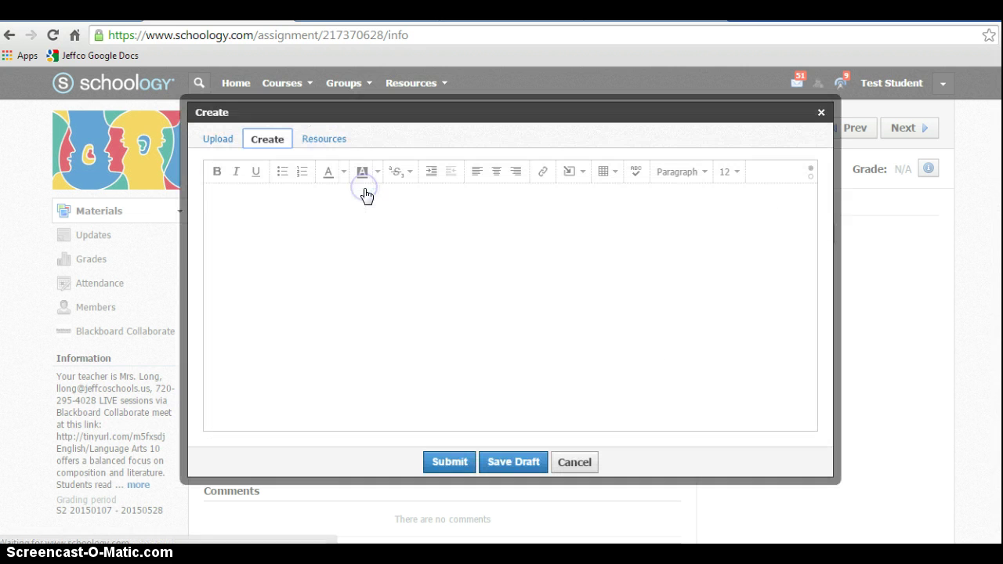
{"action": "left_click", "coordinate": [345, 221]}
{"action": "right_click", "coordinate": [347, 225]}
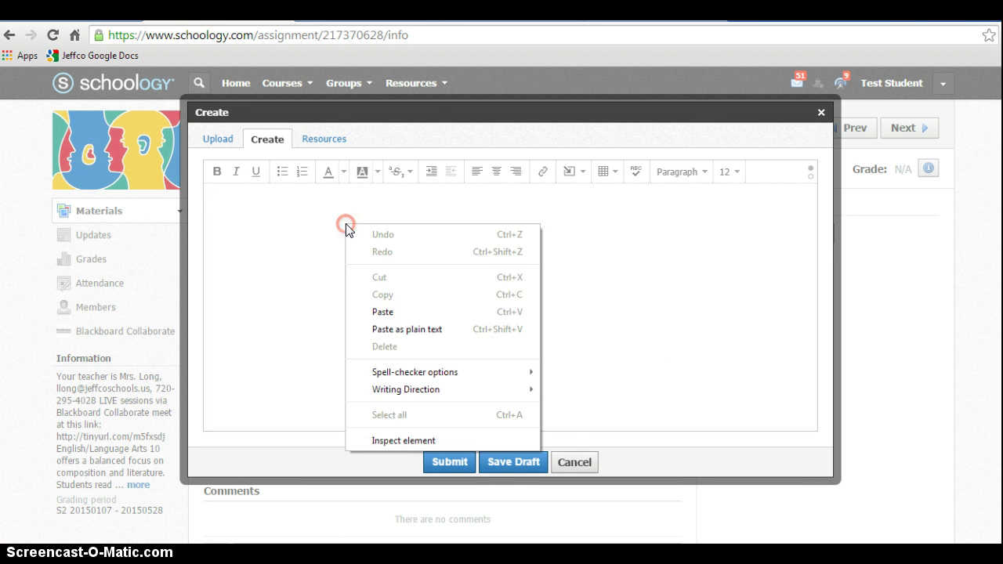
{"action": "left_click", "coordinate": [383, 311]}
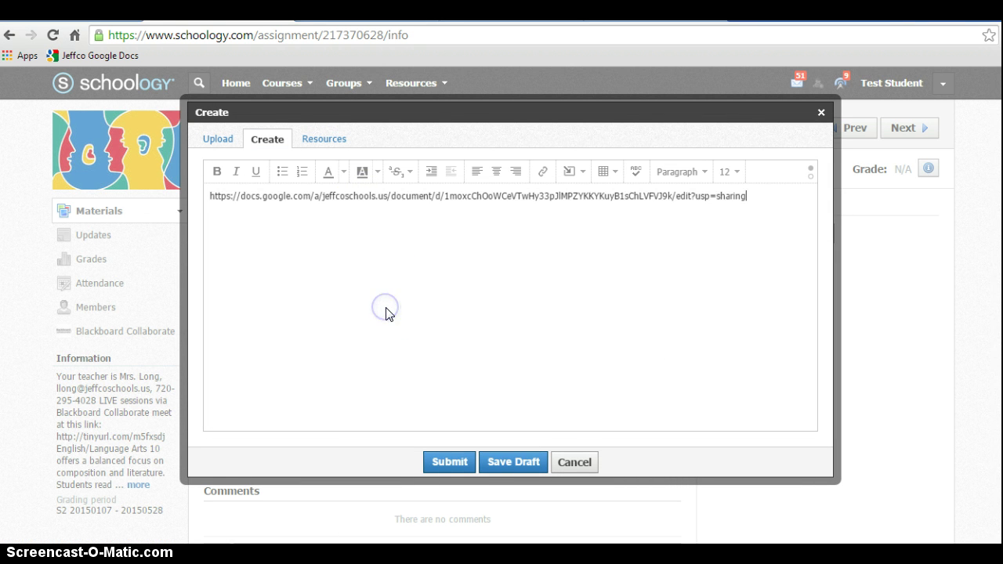
{"action": "left_click", "coordinate": [450, 461]}
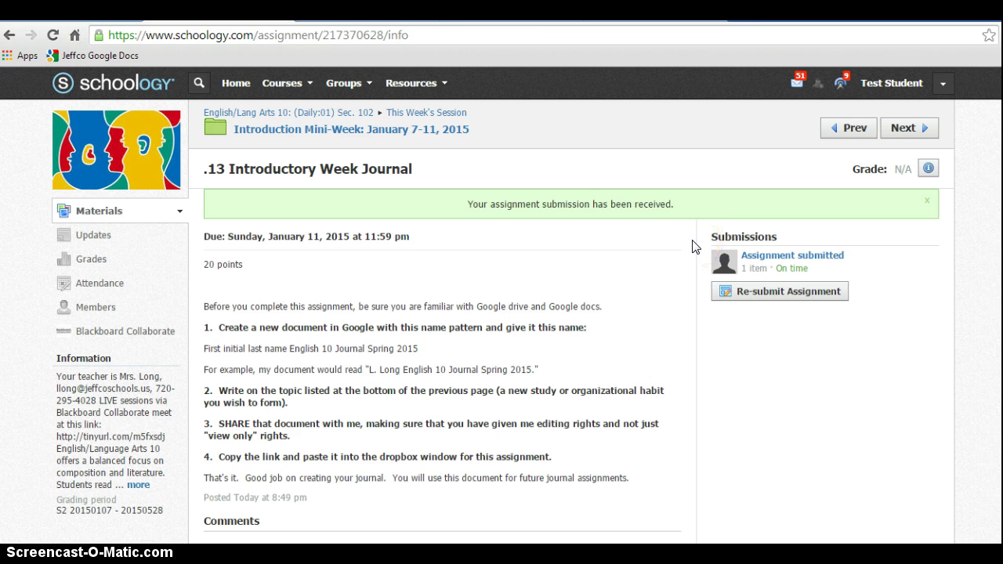
Step: Return to the journal tab and close the Share dialog with Done
{"action": "left_click", "coordinate": [511, 11]}
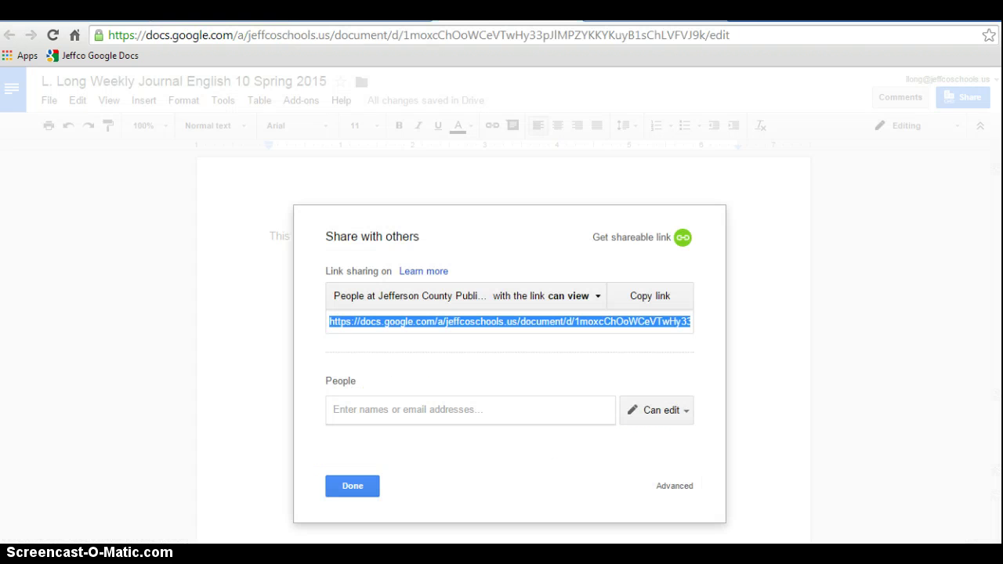
{"action": "left_click", "coordinate": [354, 482]}
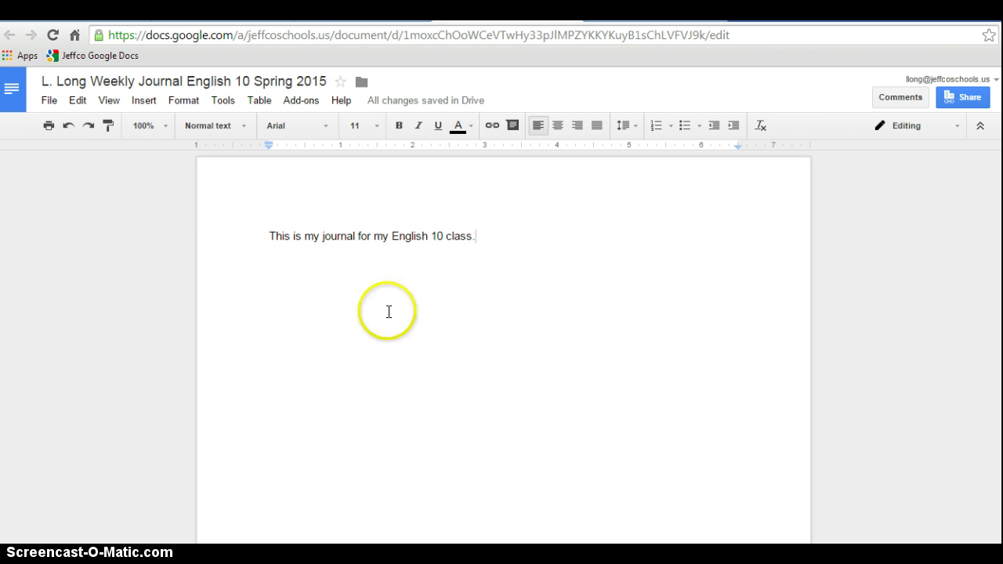
Step: Switch to My Drive and scroll down to the Weekly Journal English 10 Spring 2015 document
{"action": "left_click", "coordinate": [363, 11]}
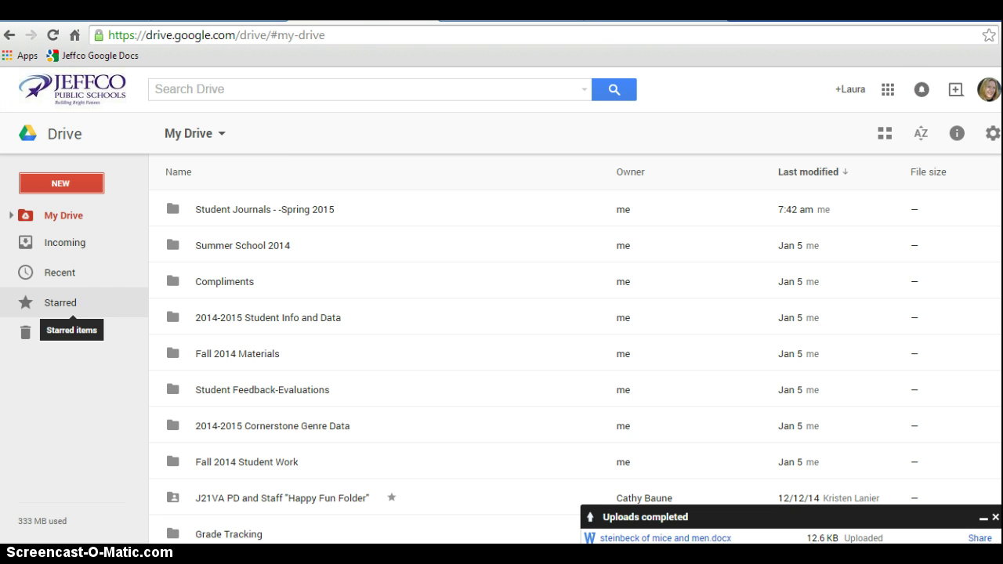
{"action": "scroll", "coordinate": [356, 384], "scroll_direction": "down", "scroll_amount": 1}
{"action": "scroll", "coordinate": [356, 384], "scroll_direction": "down", "scroll_amount": 2}
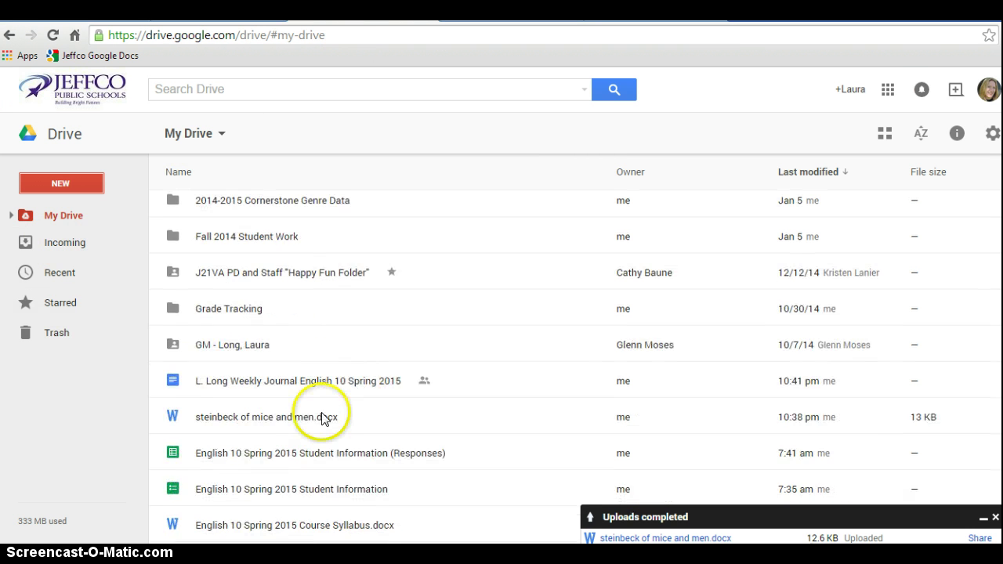